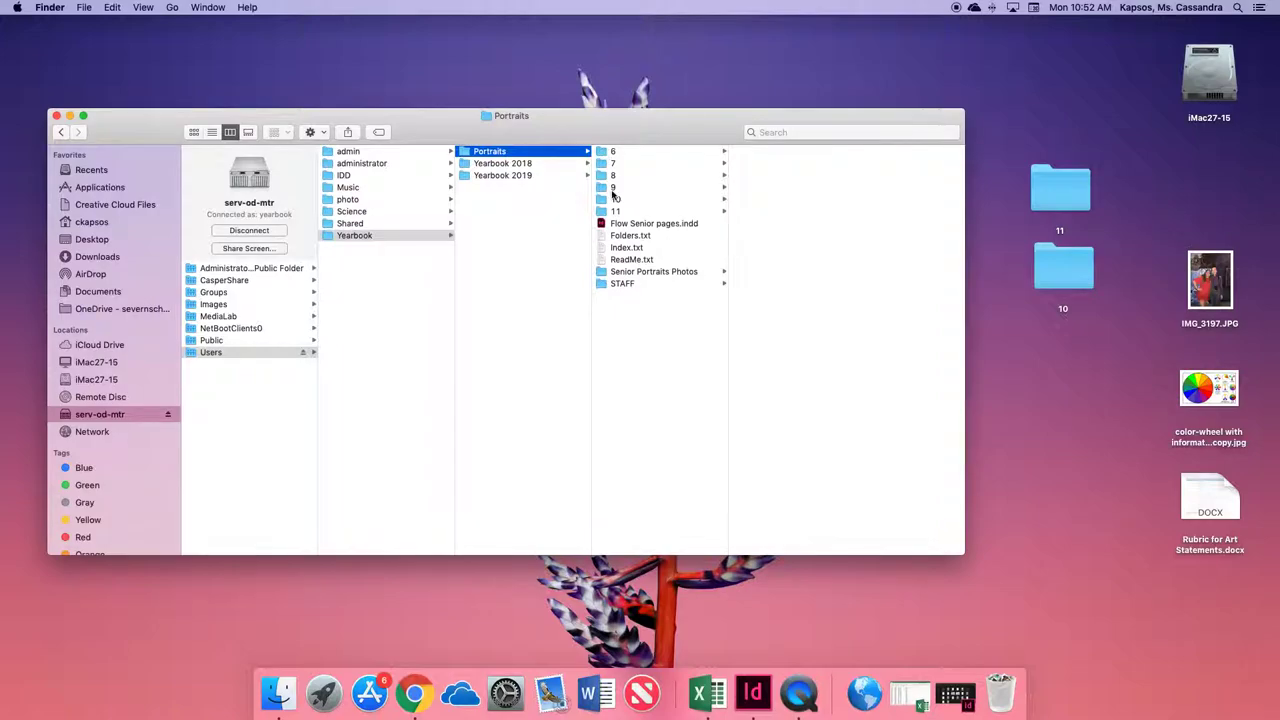
# - Copy folder 9 from the Portraits folder to the desktop, below the folders 11 and 10
pyautogui.moveTo(612, 188); pyautogui.dragTo(1049, 366)
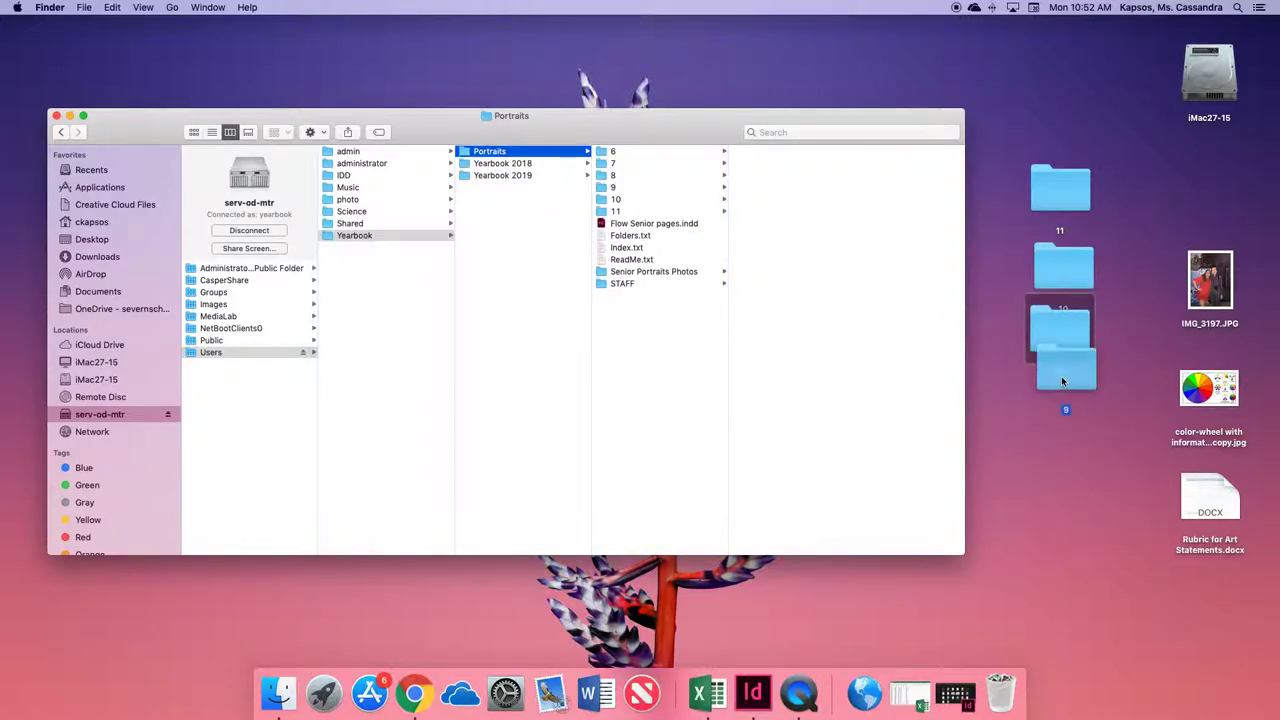
pyautogui.click(1063, 375)
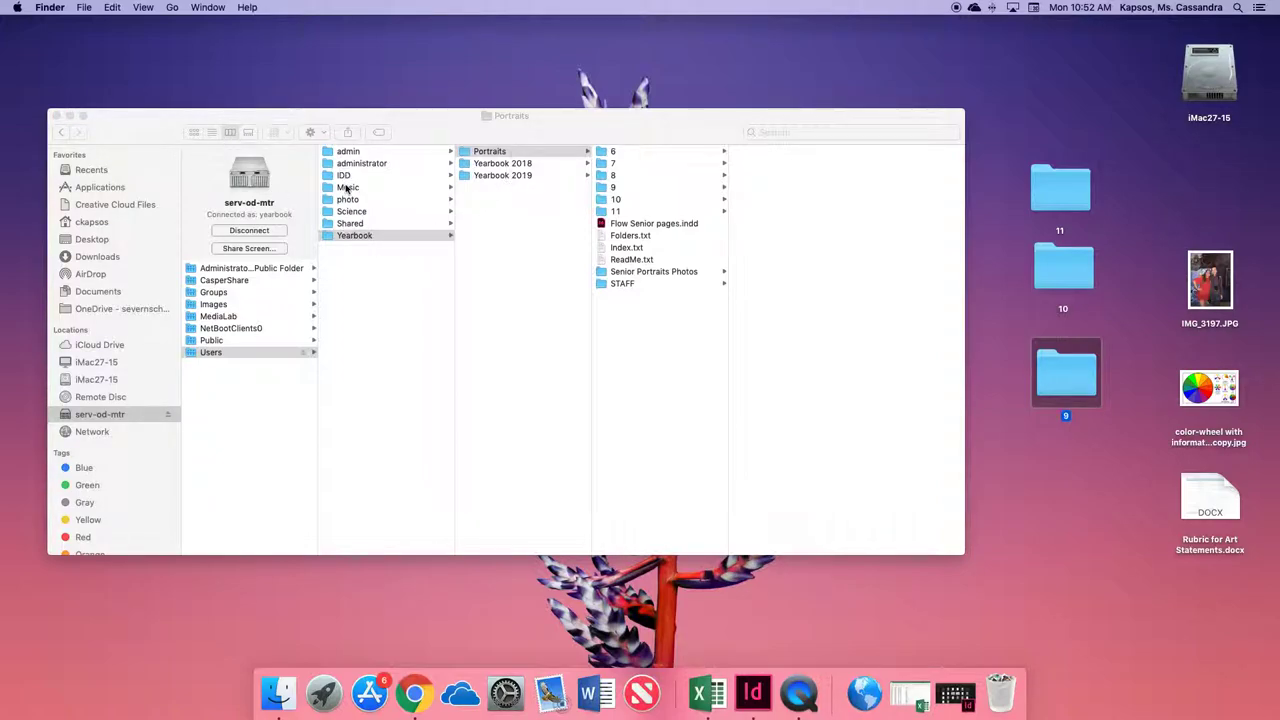
# - Open Pages 52-55.indd from the Master Book Spreads 2019 folder inside Yearbook 2019
pyautogui.click(352, 236)
pyautogui.click(493, 177)
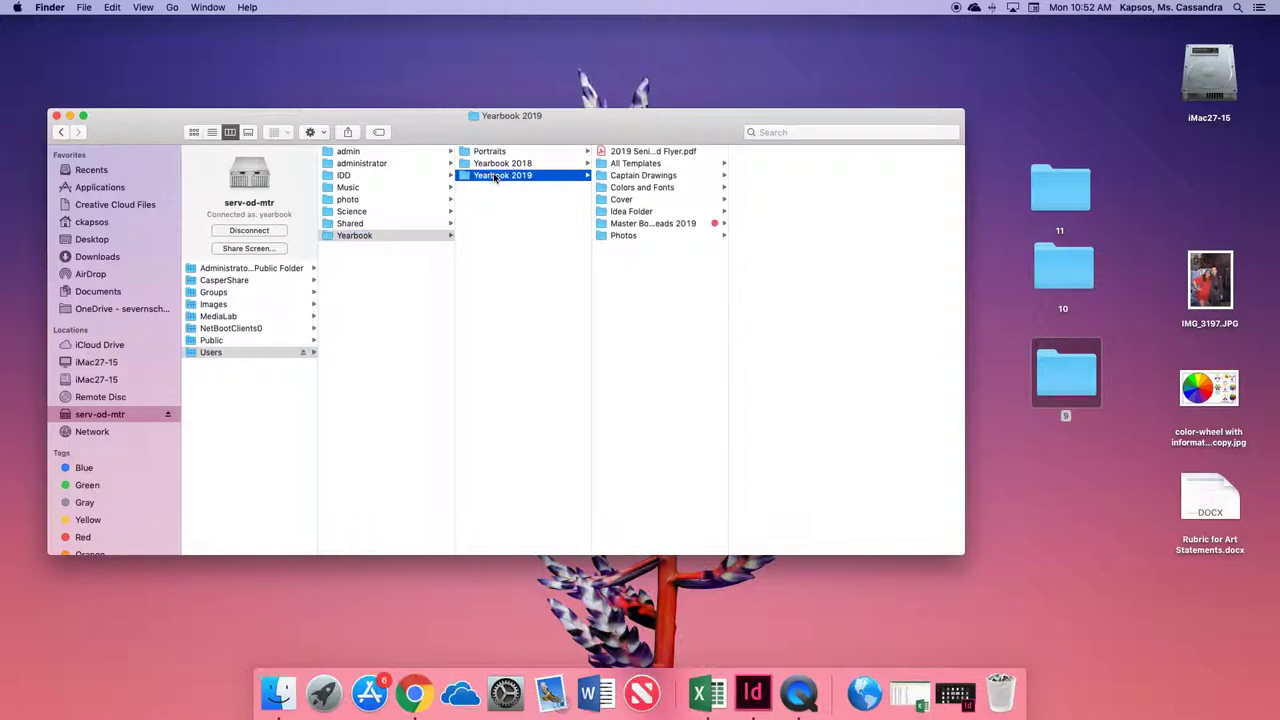
pyautogui.click(635, 225)
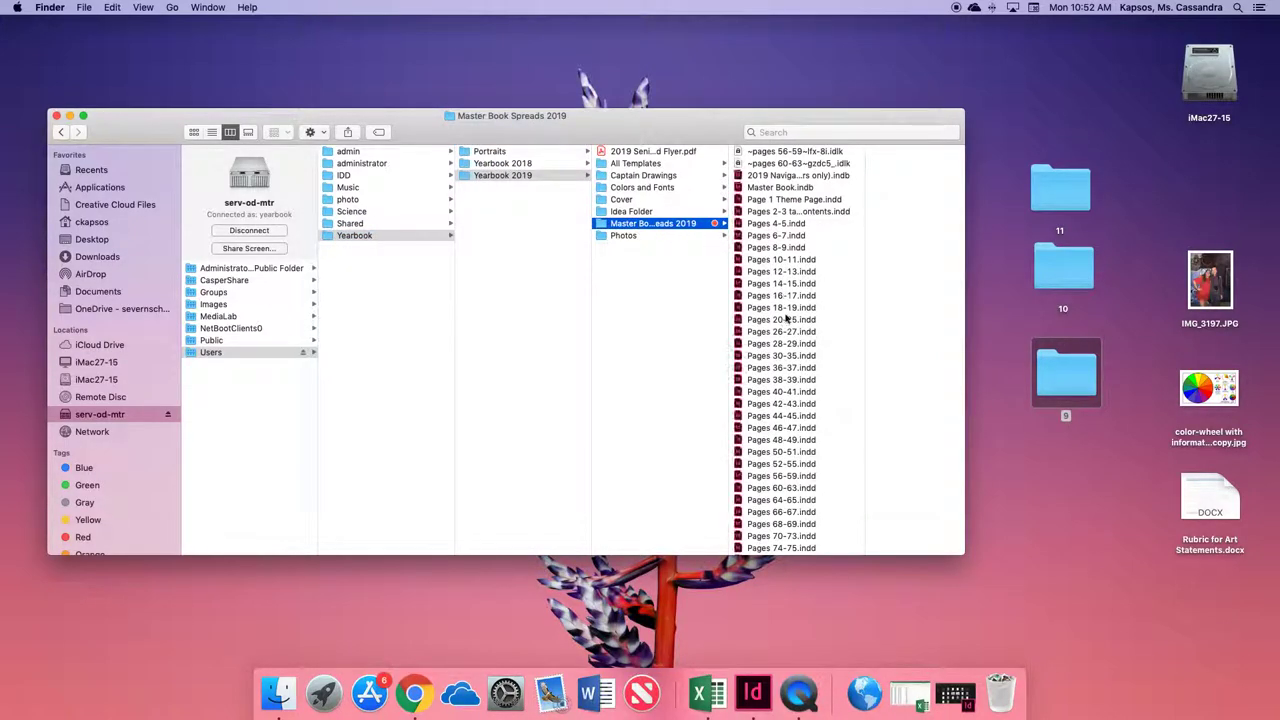
pyautogui.click(790, 466)
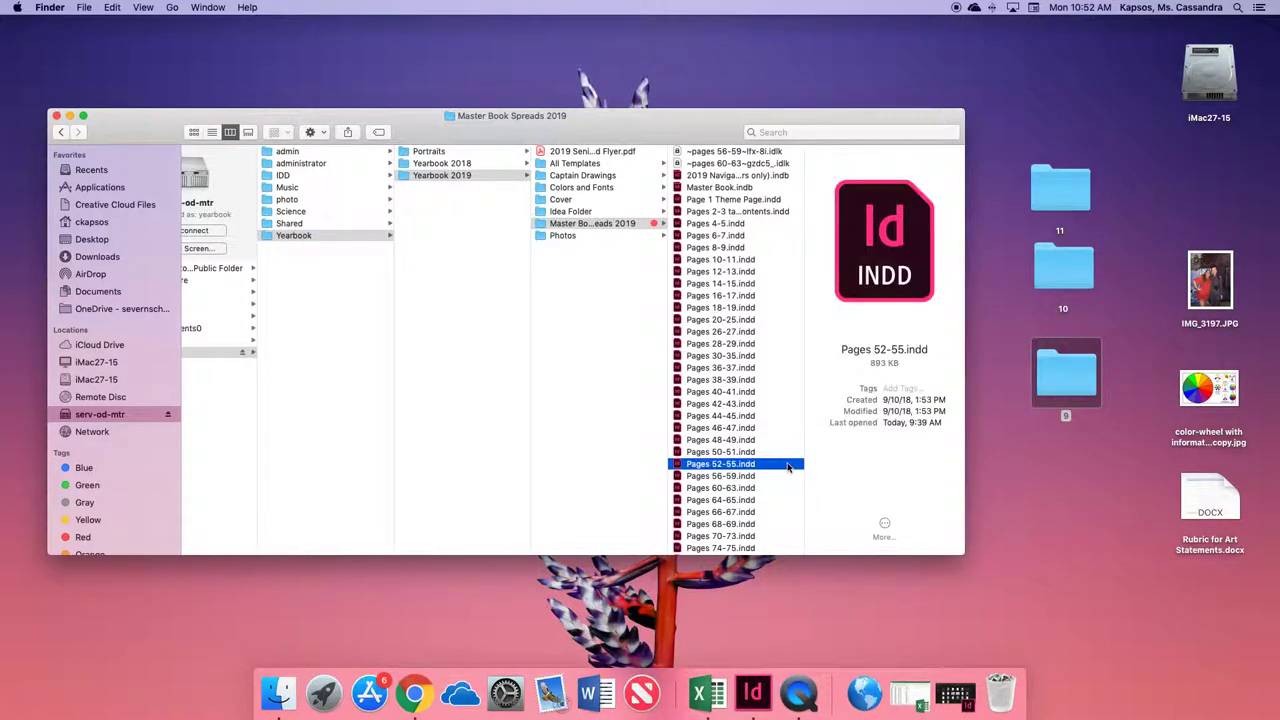
pyautogui.doubleClick(698, 465)
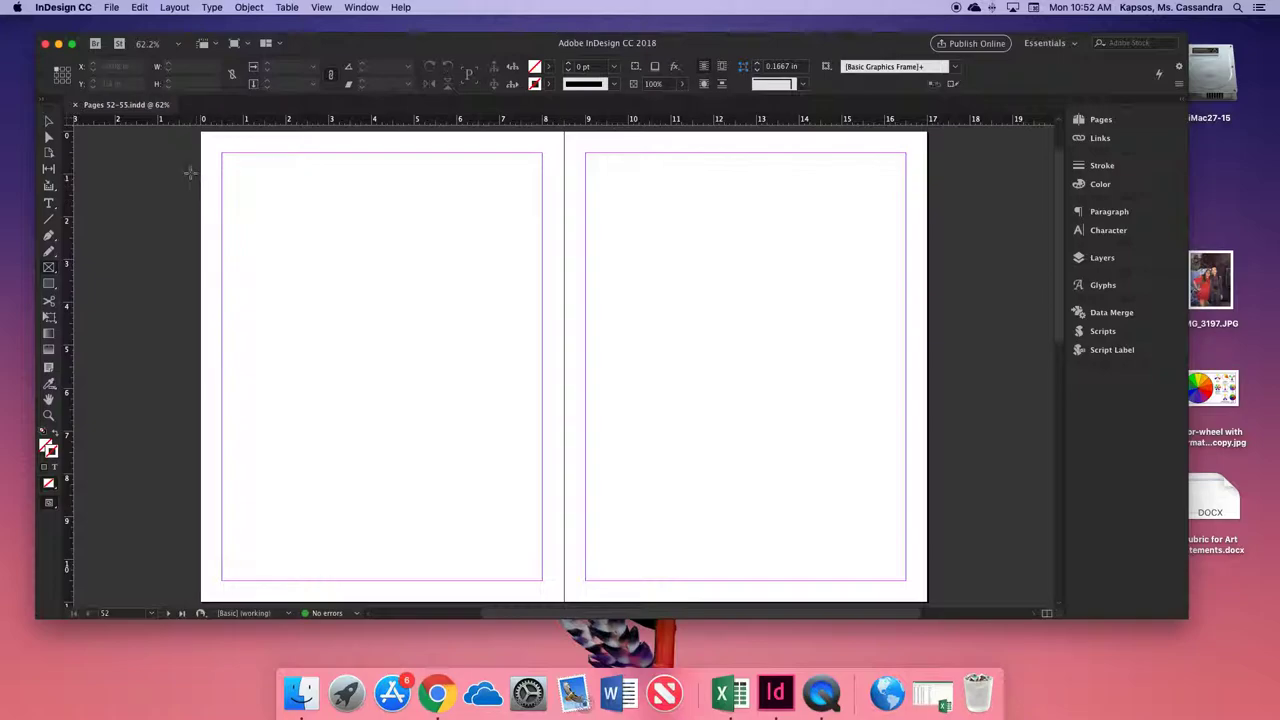
# - Open Freshman.indd from the student's subfolder in the Yearbook 2019 Idea Folder and copy the first portrait frame on the left page
pyautogui.click(311, 697)
pyautogui.click(562, 210)
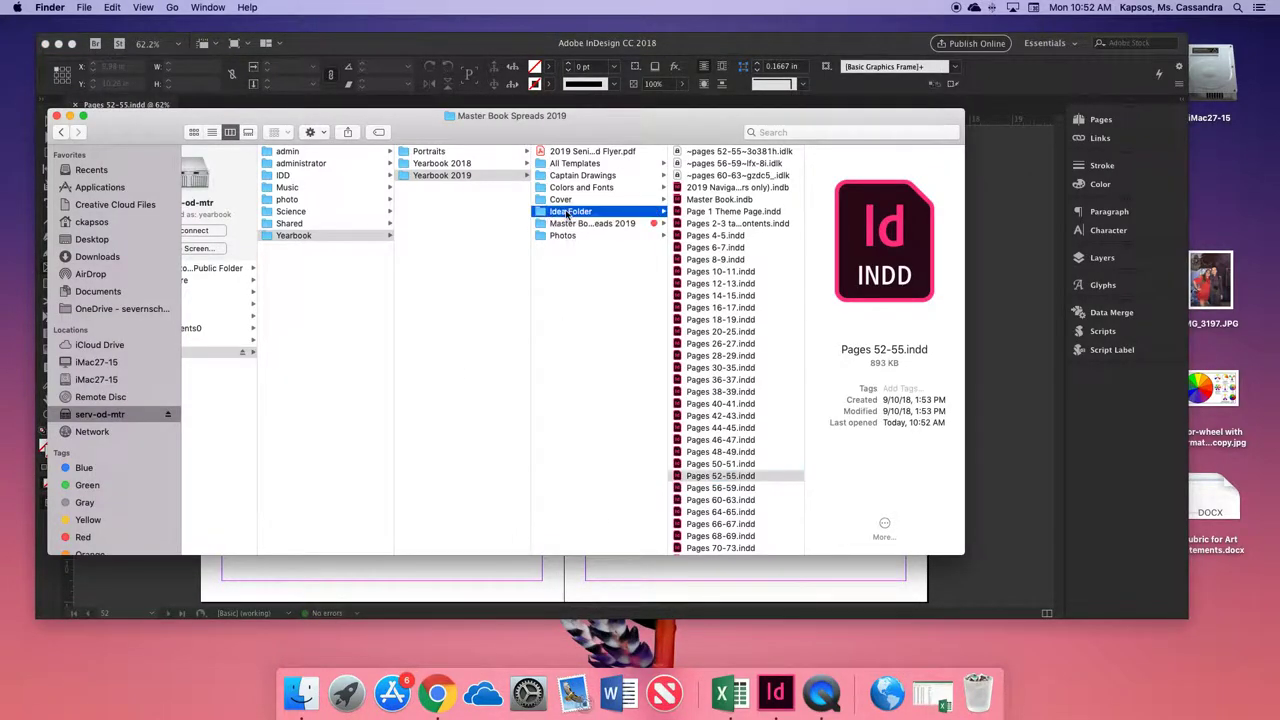
pyautogui.click(711, 177)
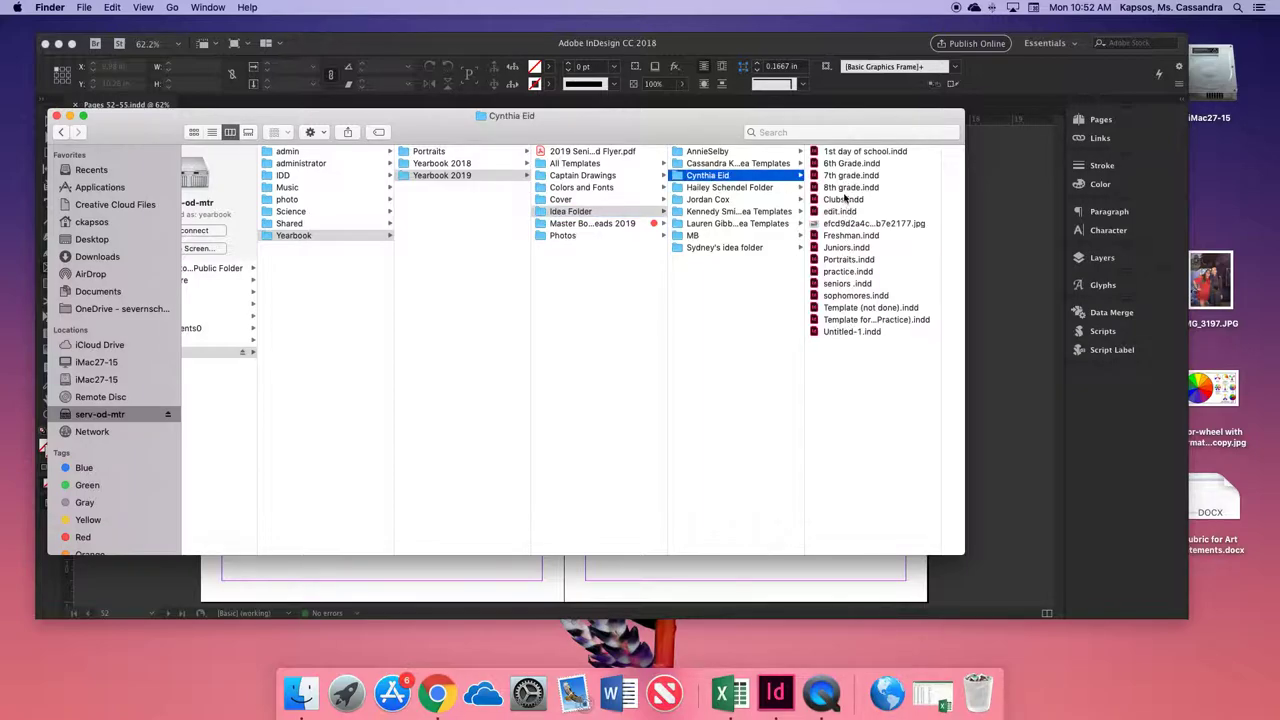
pyautogui.click(845, 237)
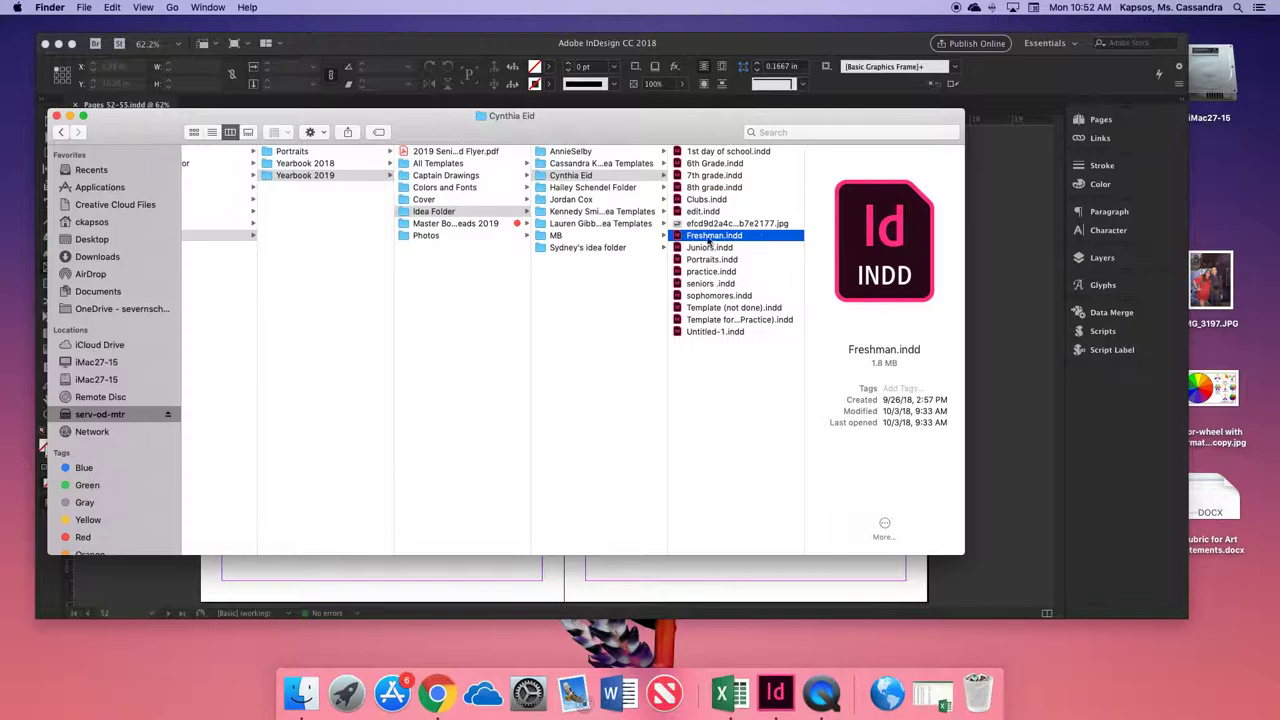
pyautogui.doubleClick(692, 239)
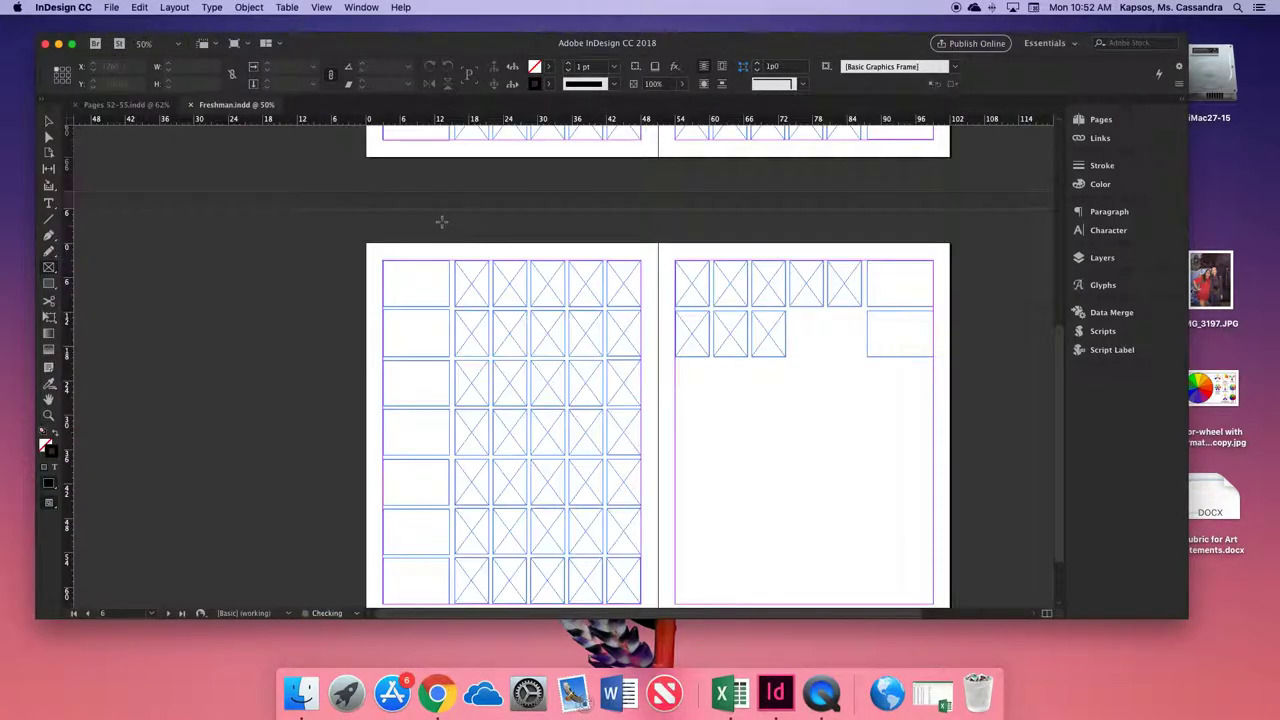
pyautogui.click(48, 121)
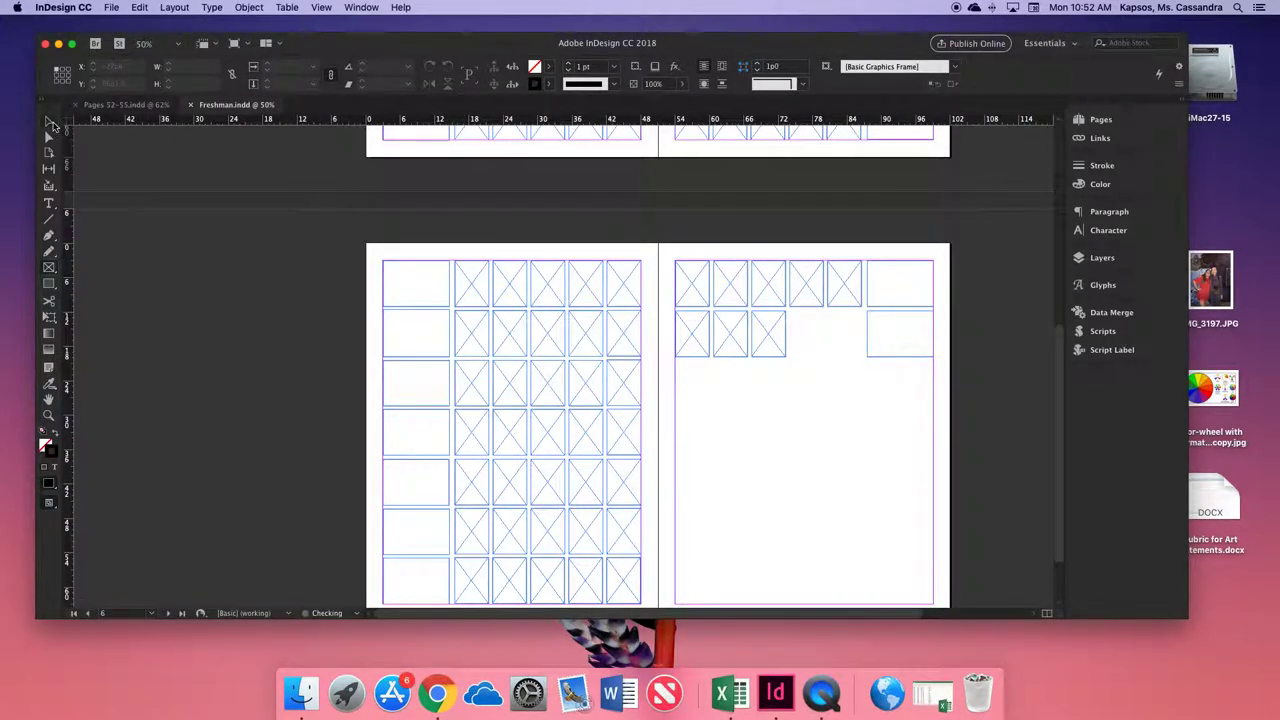
pyautogui.click(474, 297)
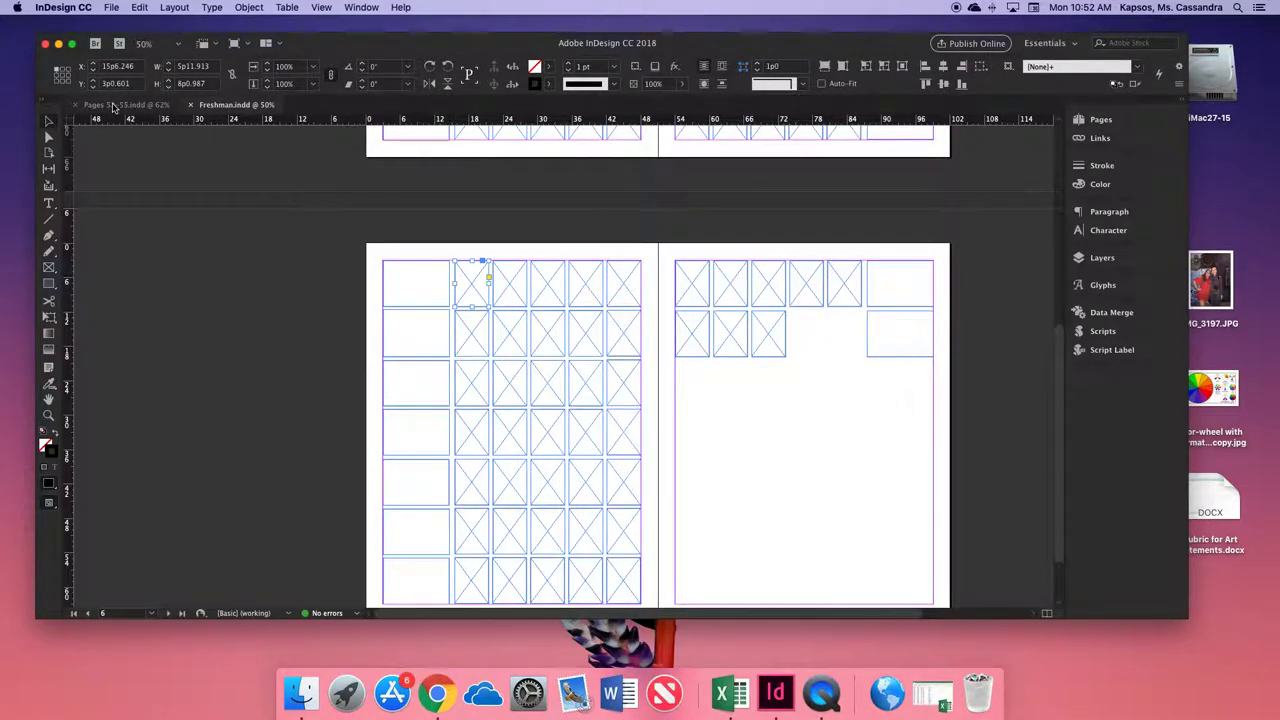
# - Create a new document of 8.5 by 11 in with units set to Inches
pyautogui.click(112, 8)
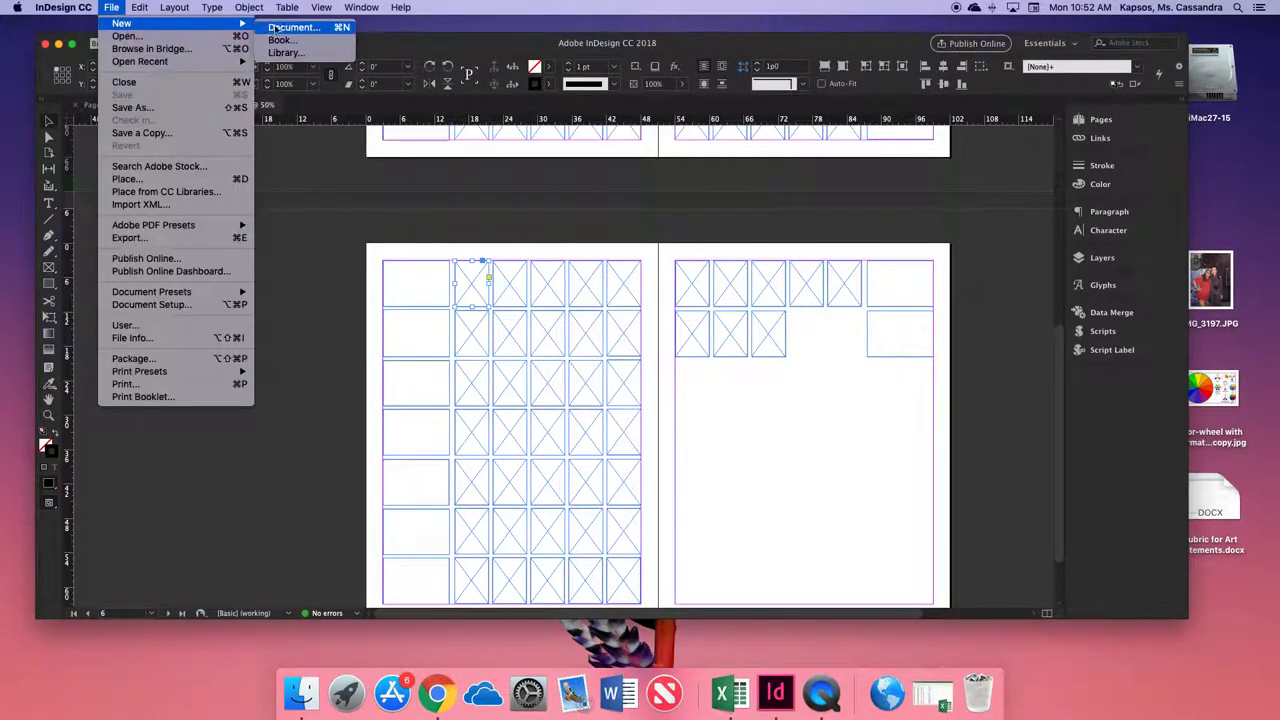
pyautogui.click(290, 23)
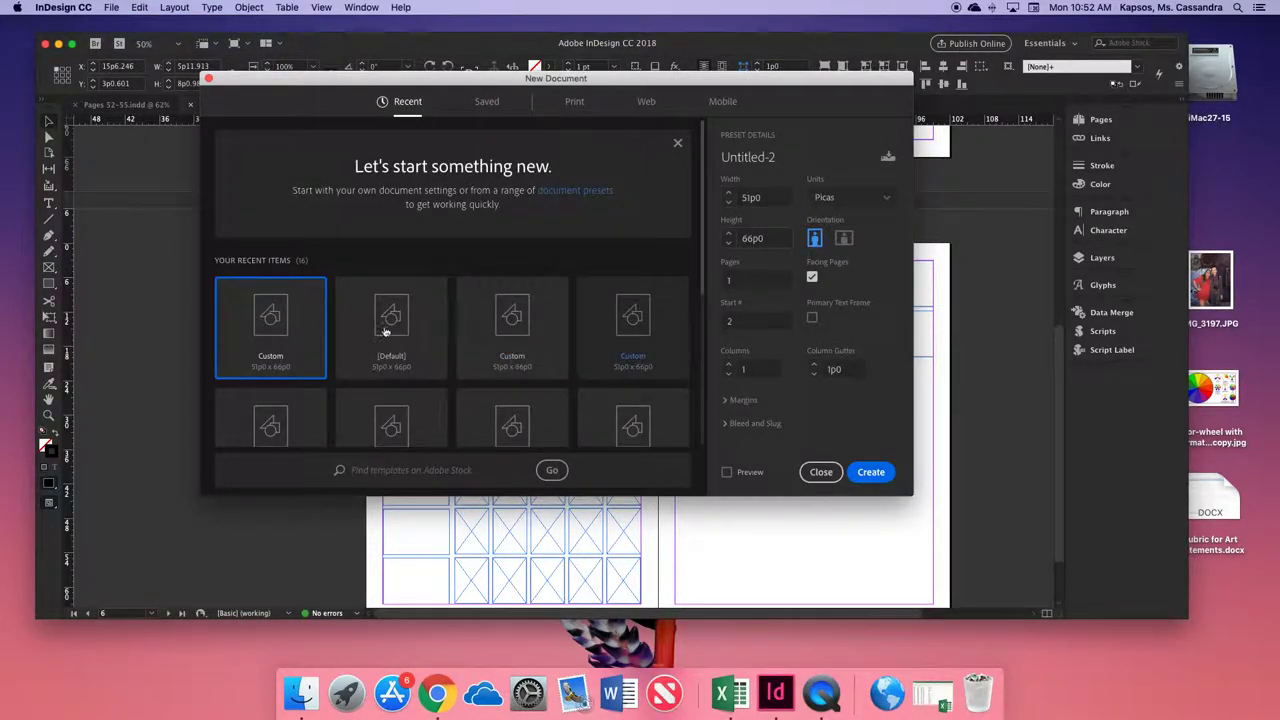
pyautogui.click(835, 200)
pyautogui.click(830, 267)
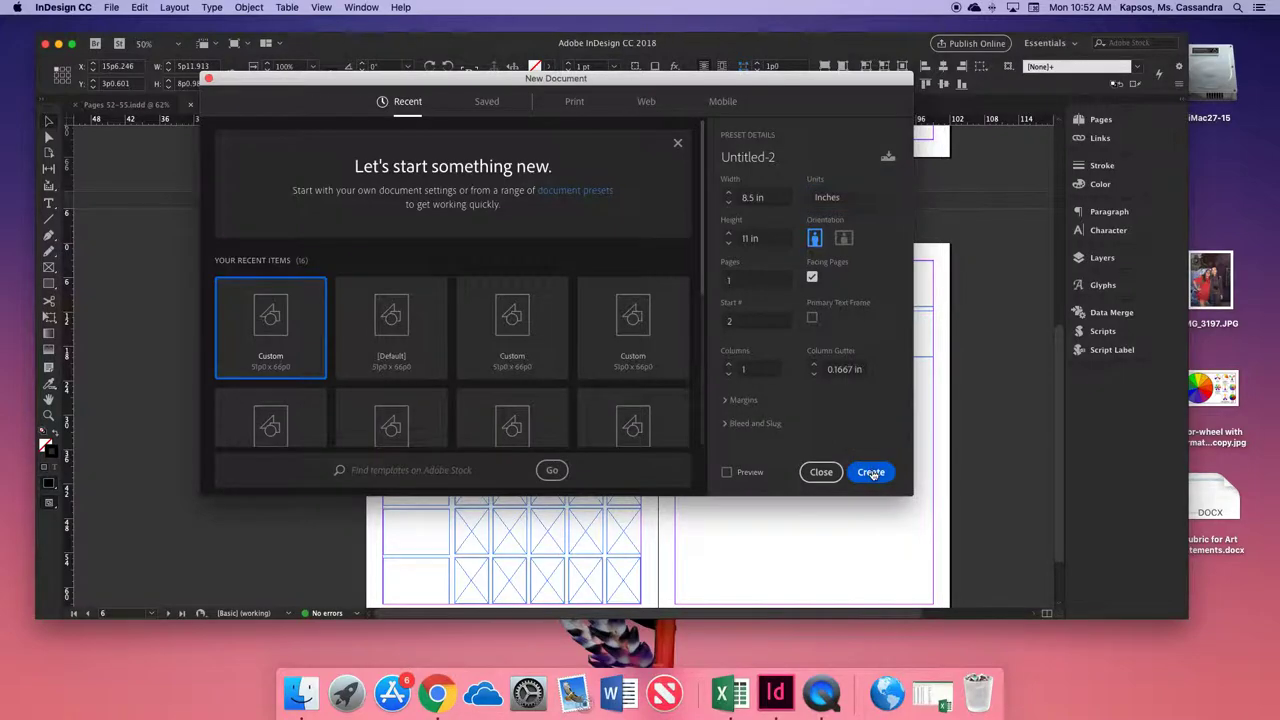
pyautogui.click(868, 472)
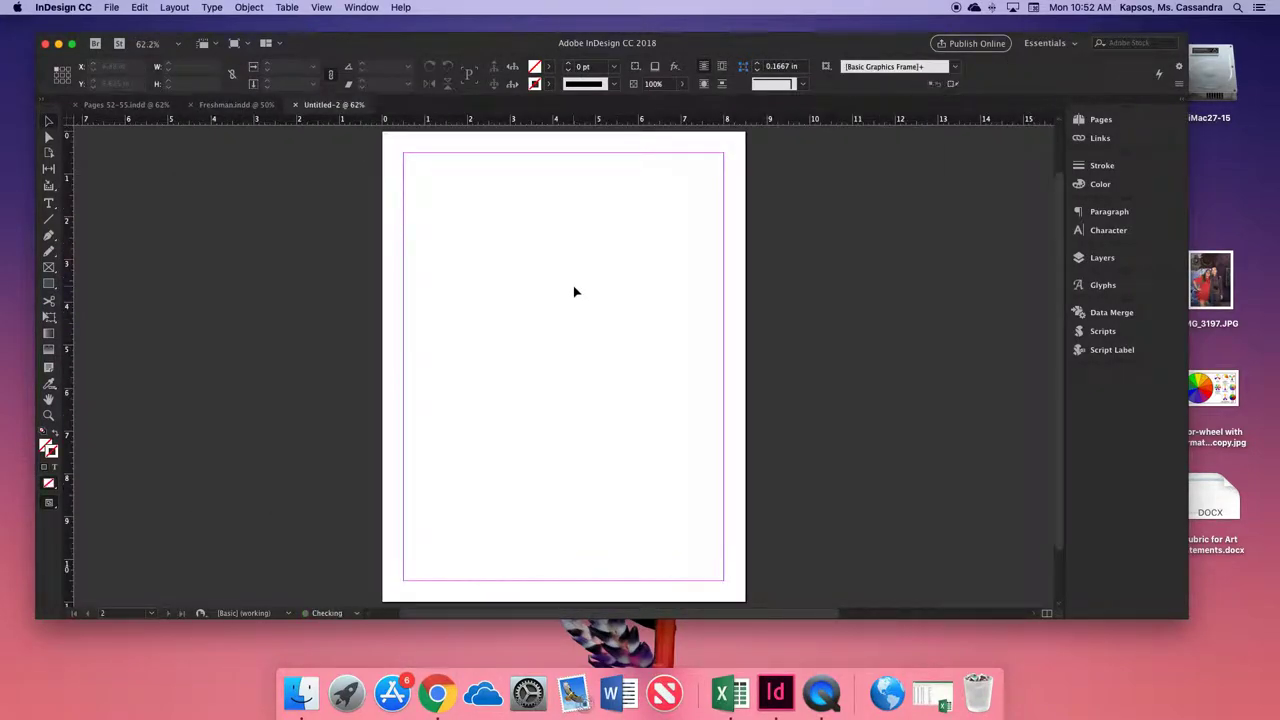
# - Paste the portrait frame into the new document and align it to the upper-left margin corner at X 0.5 in, Y 0.5 in
pyautogui.hotkey('ctrl', 'v')
pyautogui.moveTo(569, 368); pyautogui.dragTo(432, 192)
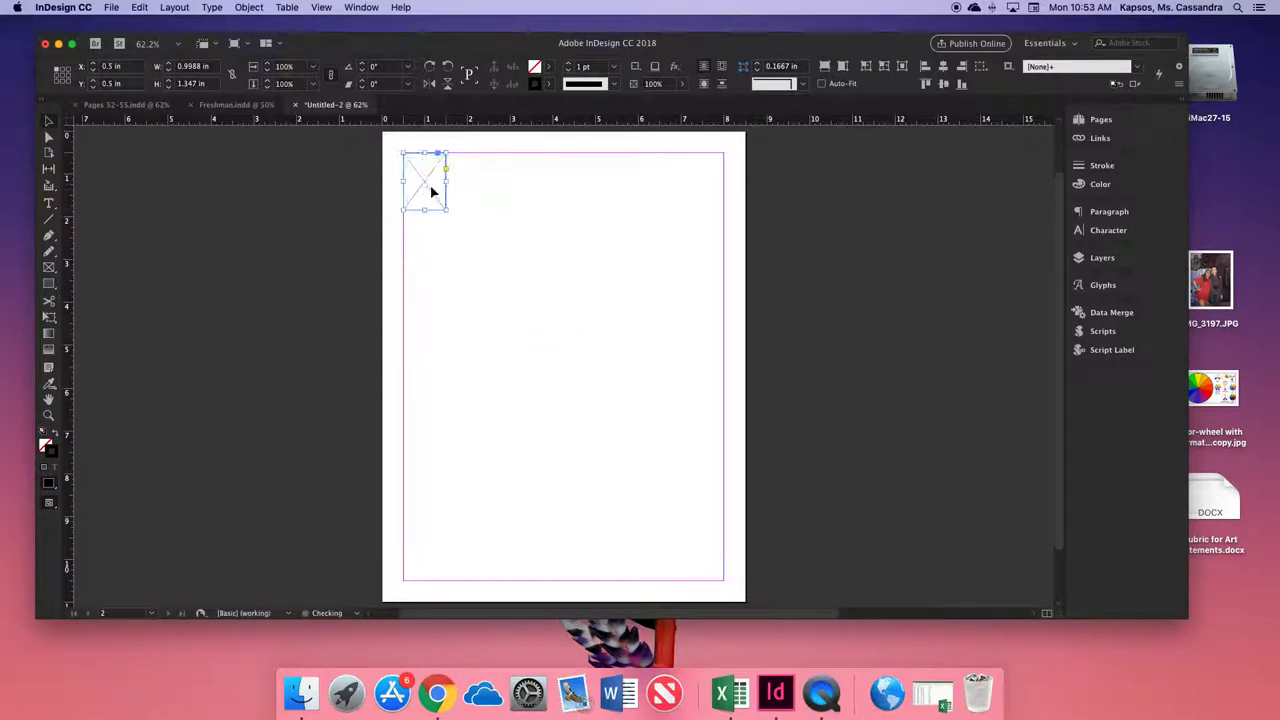
pyautogui.click(231, 105)
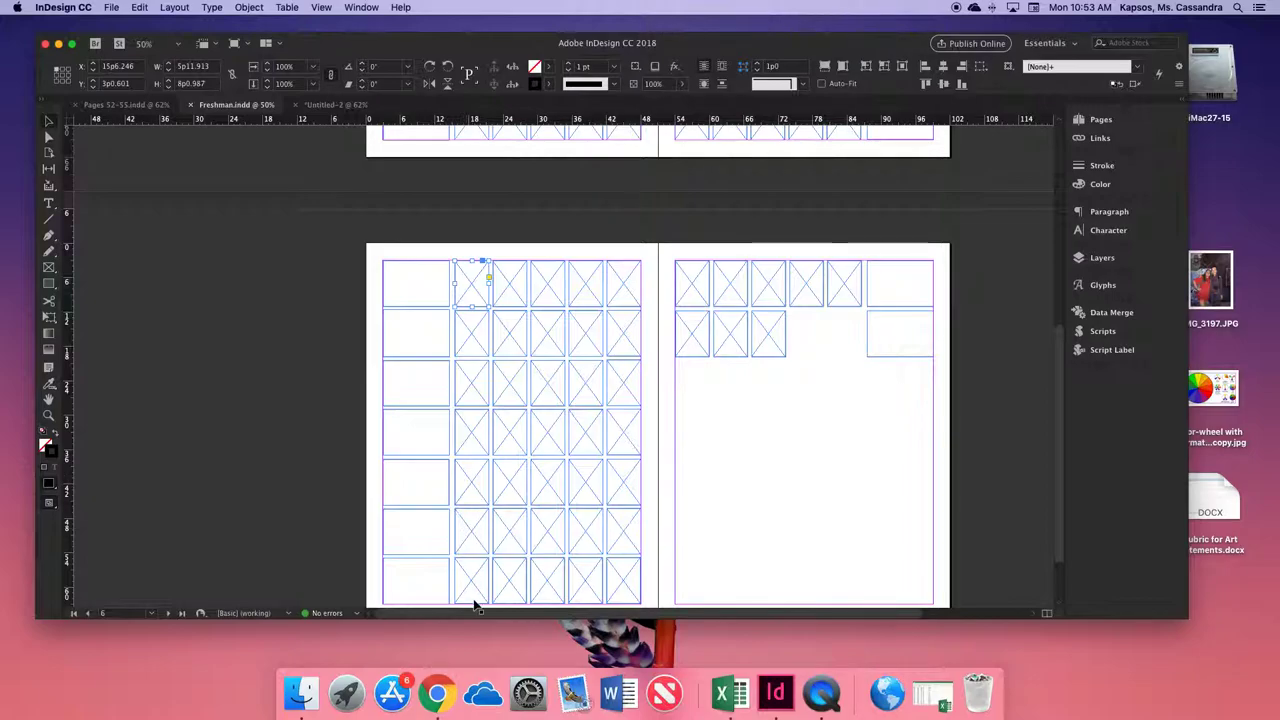
pyautogui.click(330, 105)
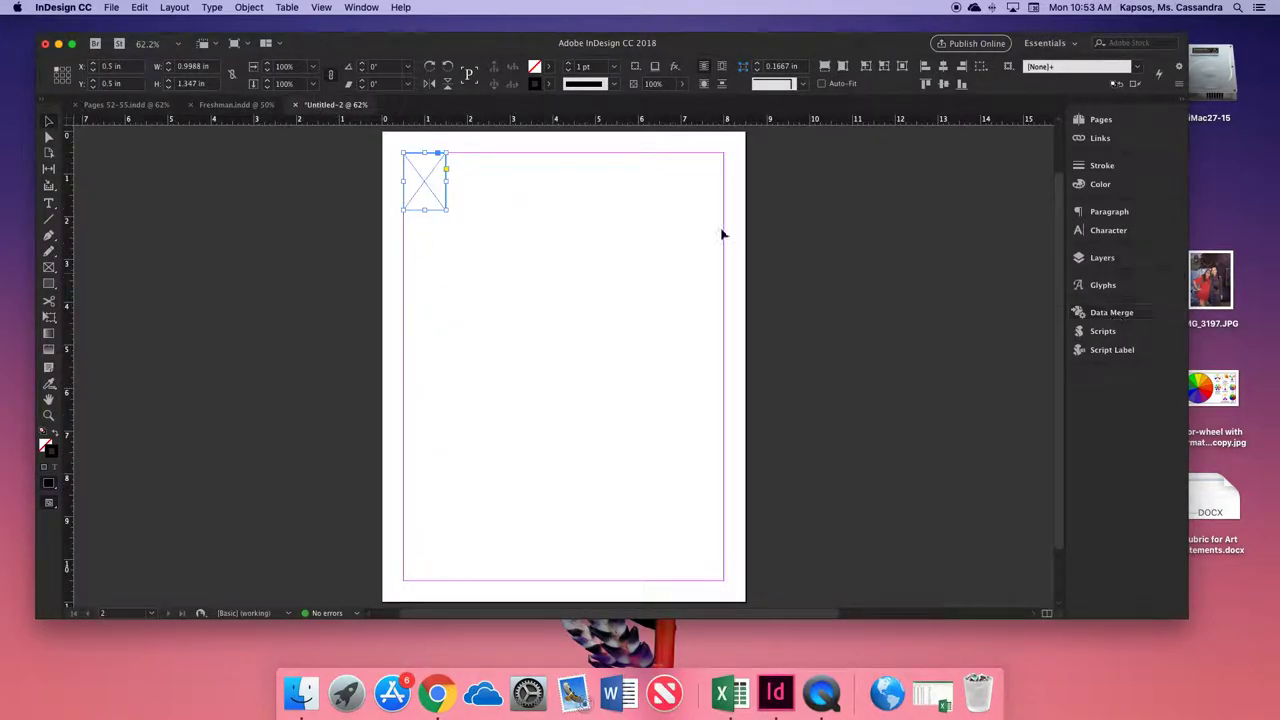
# - Load Edited 9.csv from folder 9 as the Data Merge source
pyautogui.click(1112, 313)
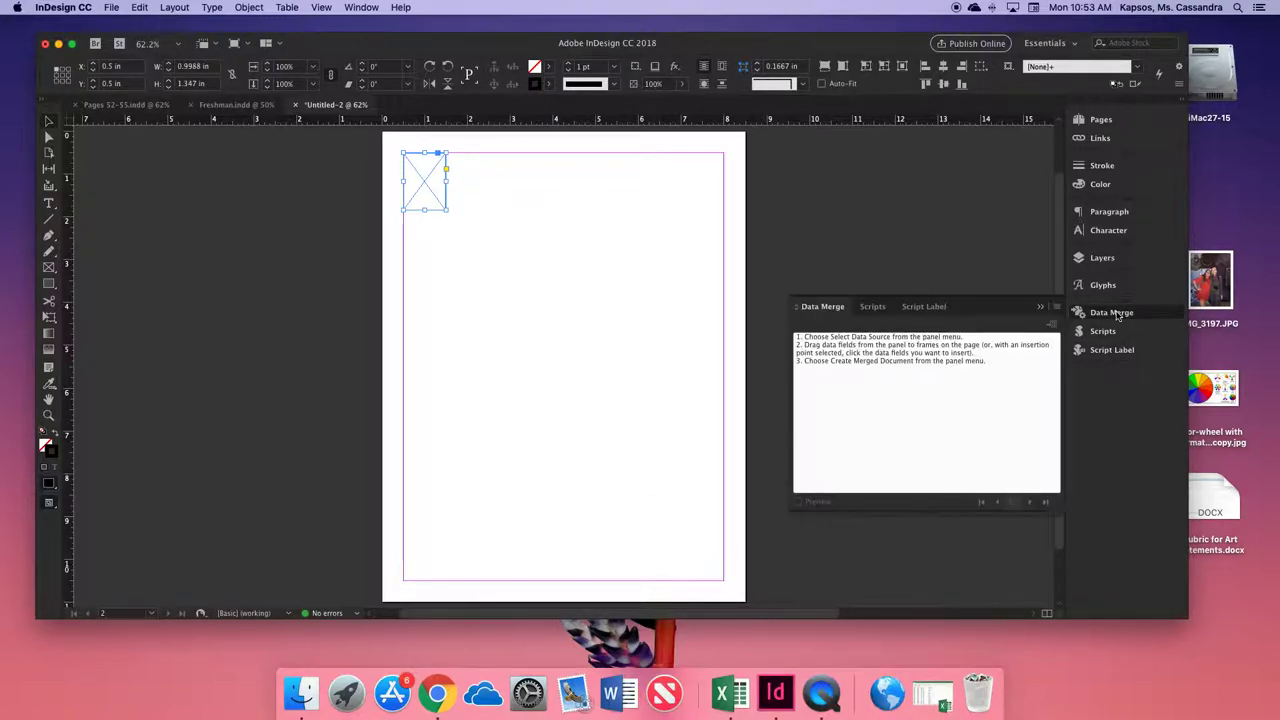
pyautogui.click(1055, 307)
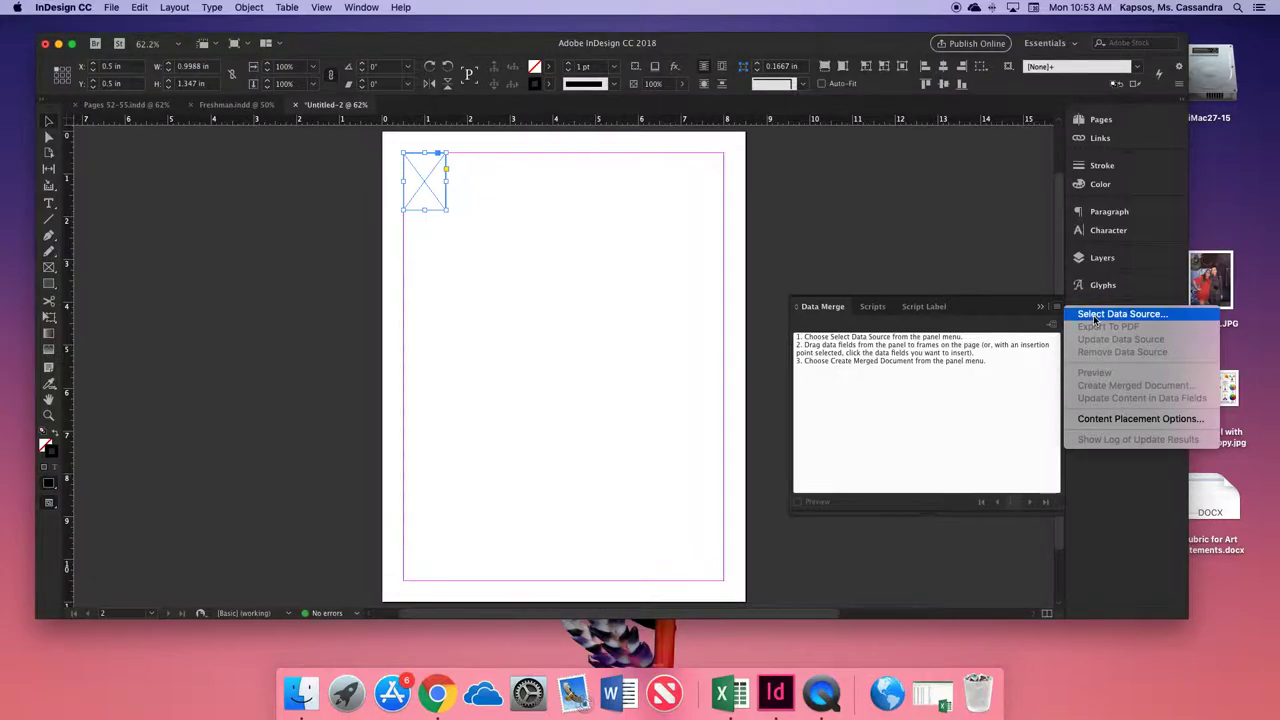
pyautogui.click(1095, 315)
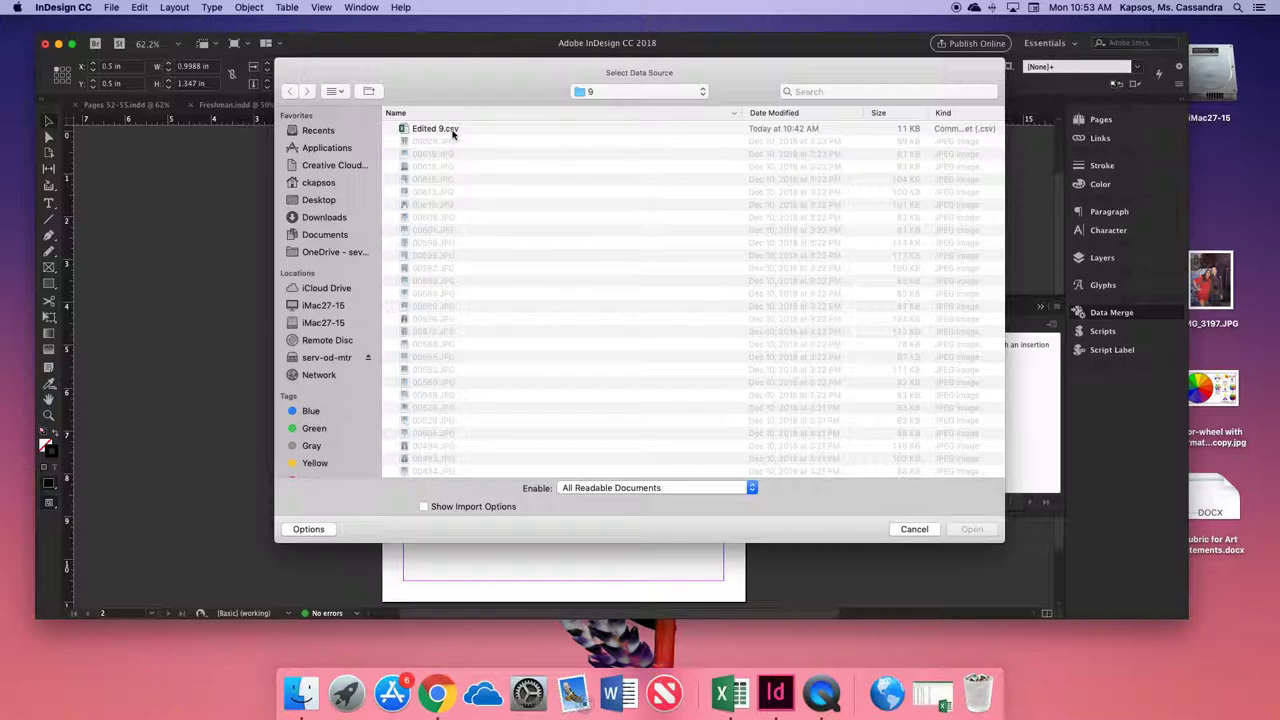
pyautogui.click(418, 130)
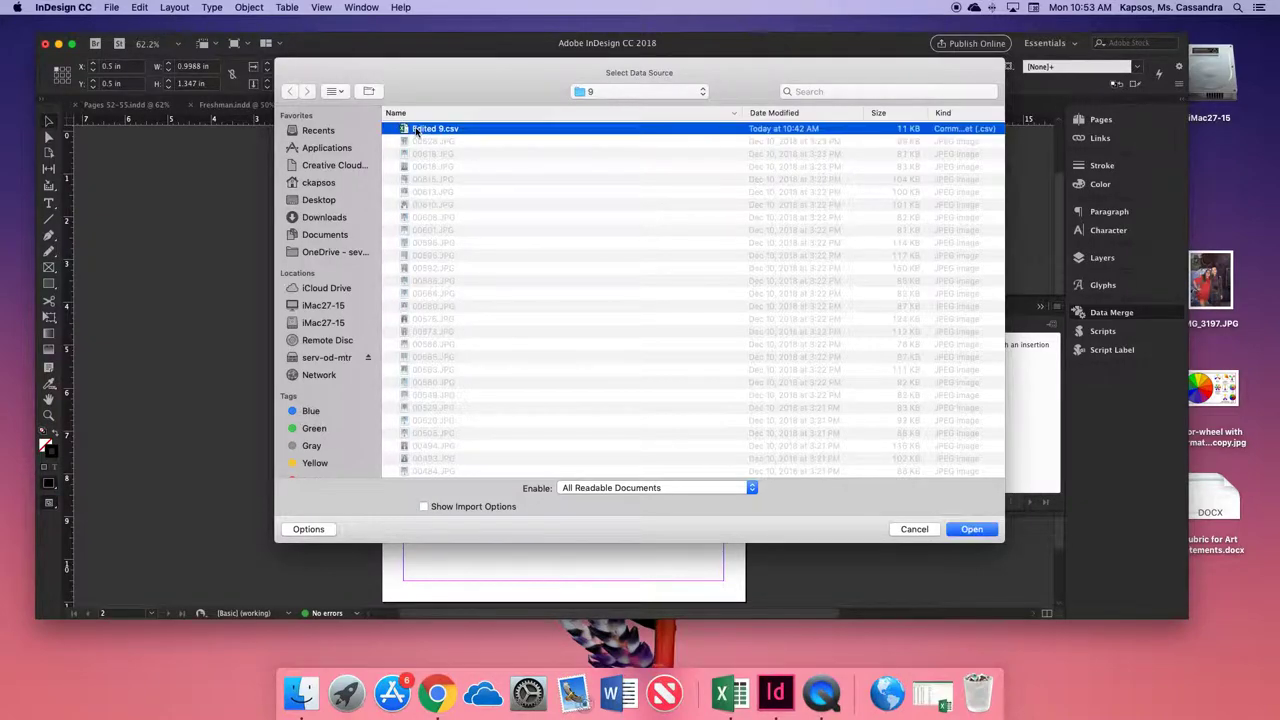
pyautogui.click(981, 529)
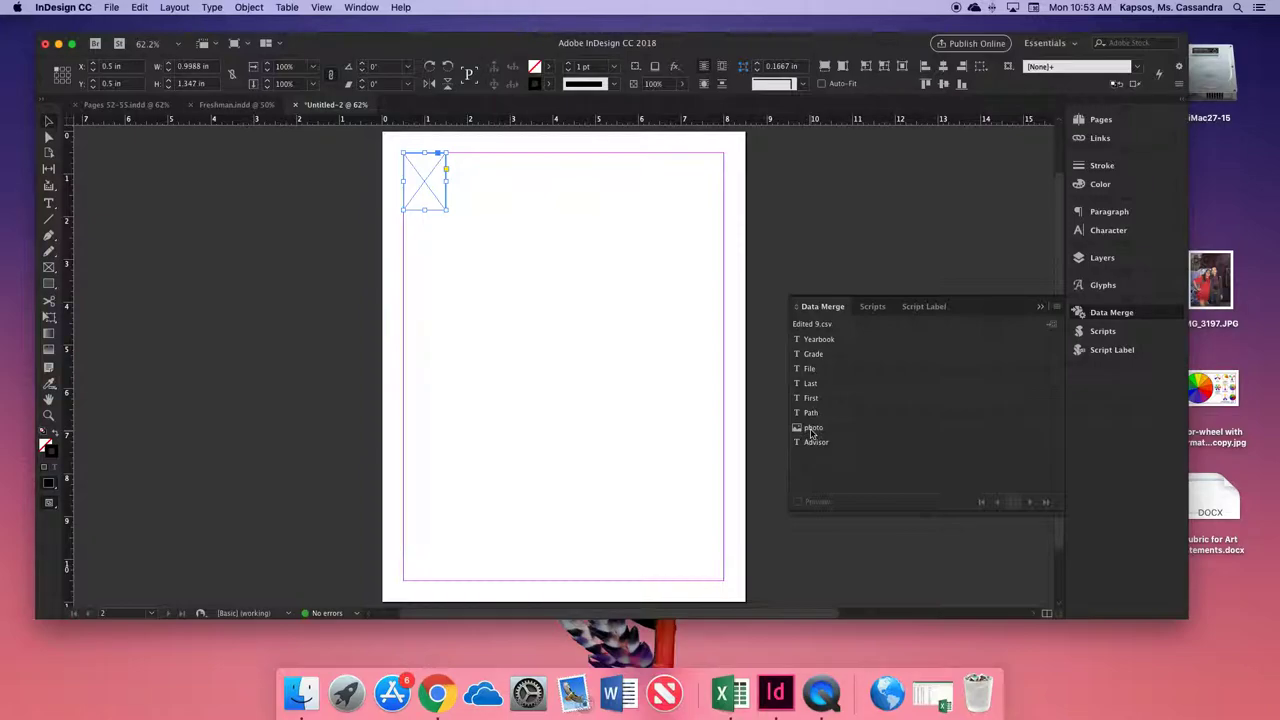
# - Assign the photo data field to the portrait frame and preview the merged record
pyautogui.moveTo(798, 427); pyautogui.dragTo(420, 172)
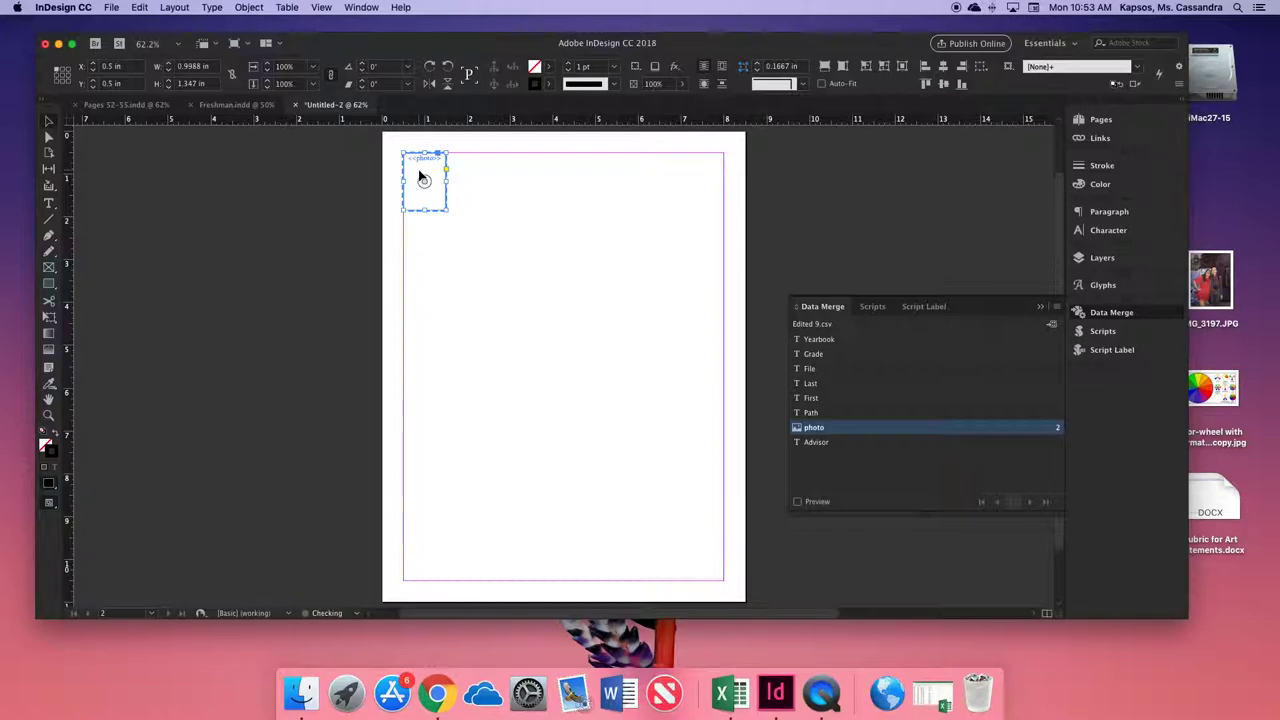
pyautogui.click(797, 502)
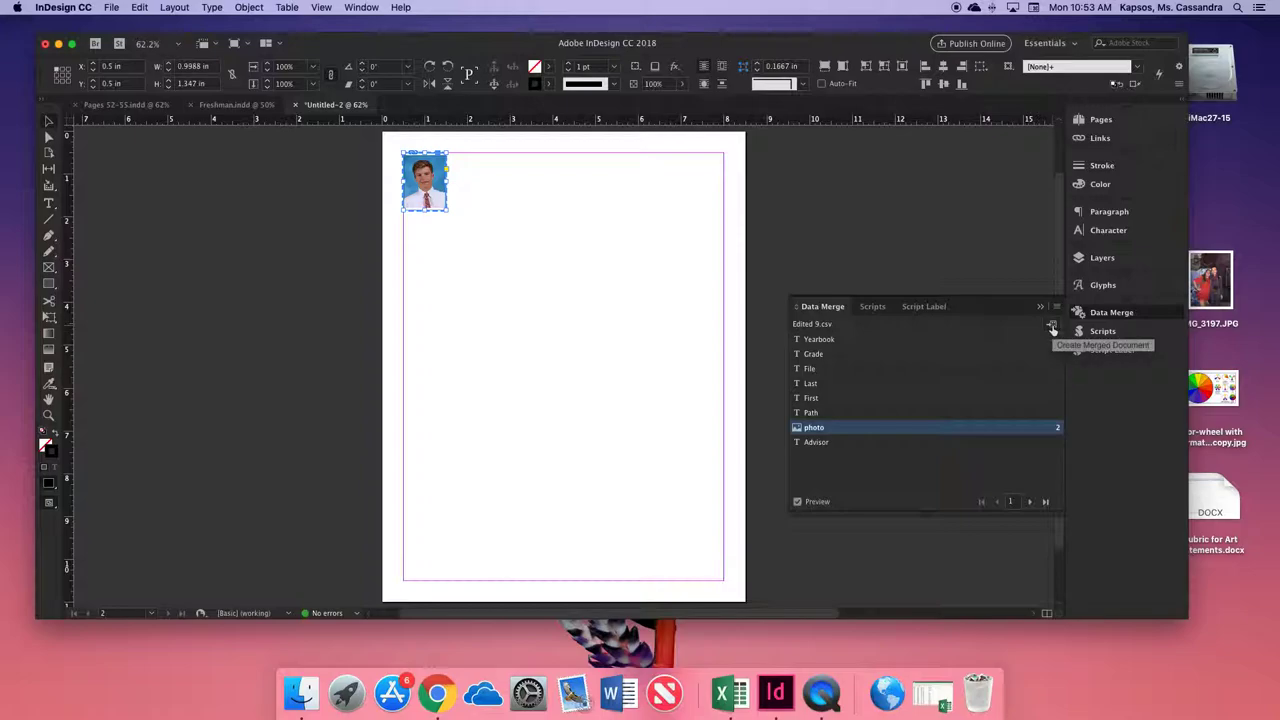
# - Start creating the merged document and set its image fitting to Fill Frames Proportionally
pyautogui.click(1052, 329)
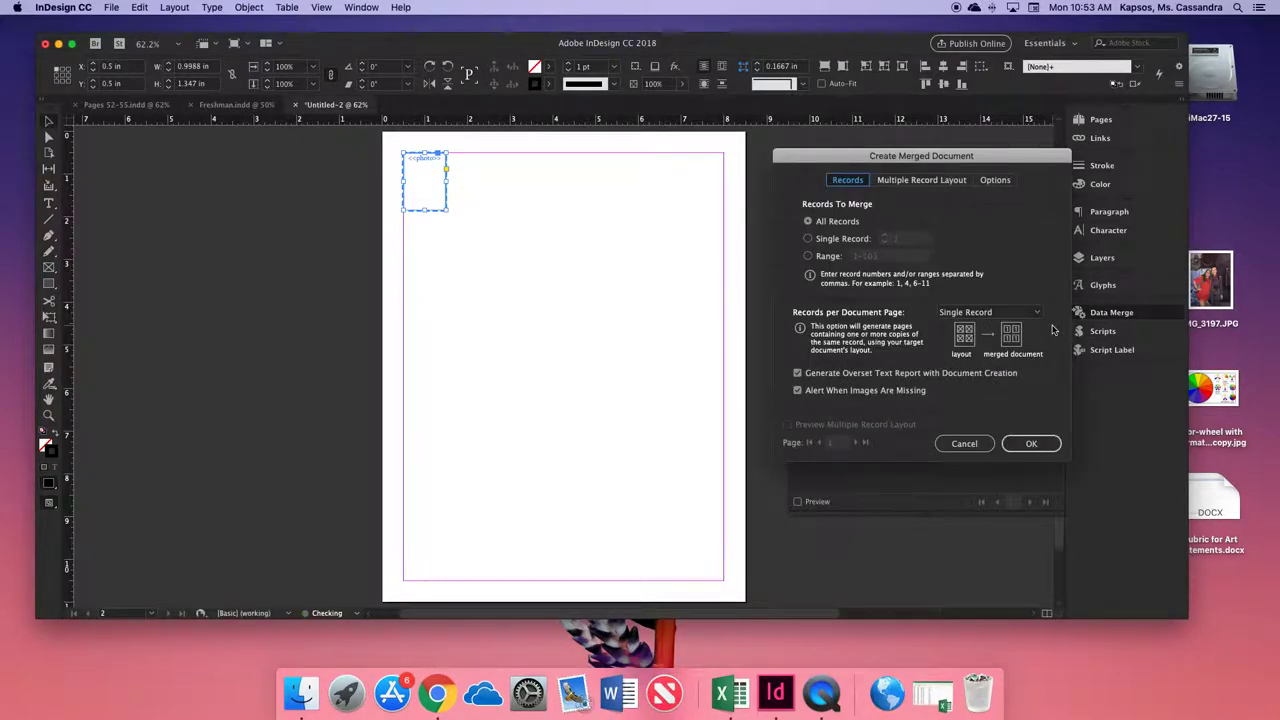
pyautogui.click(994, 180)
pyautogui.click(822, 256)
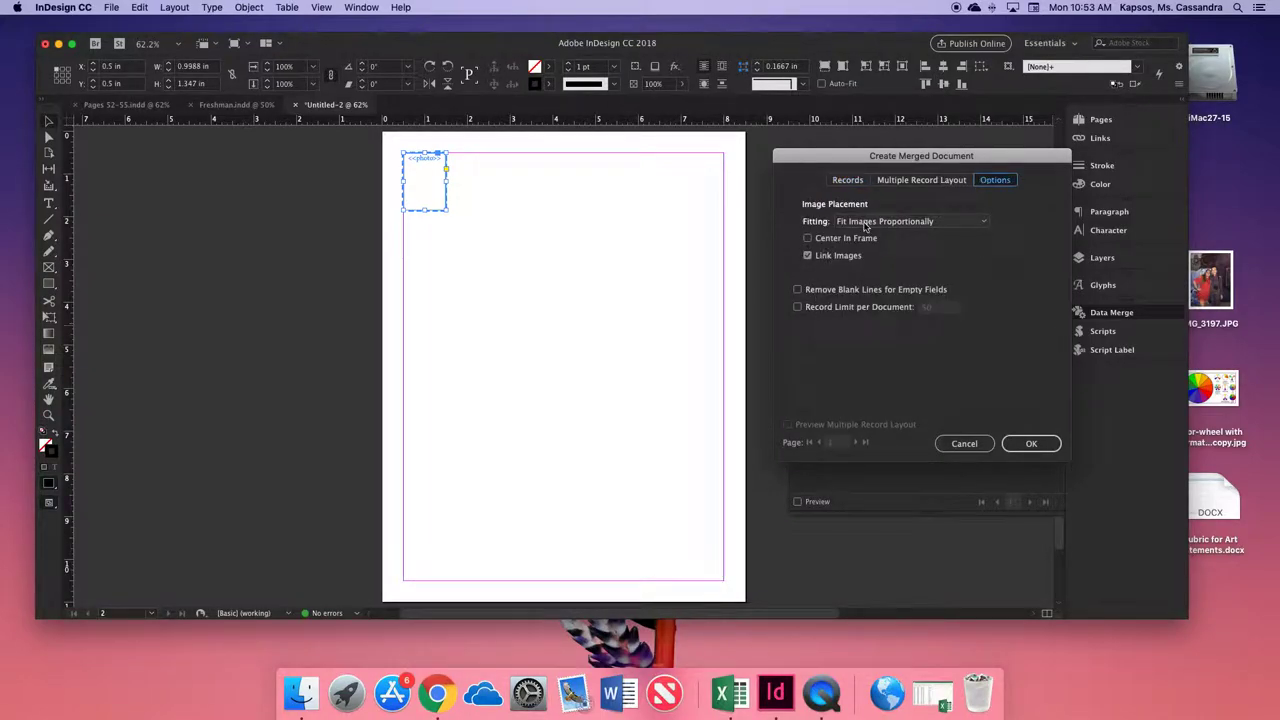
pyautogui.click(866, 222)
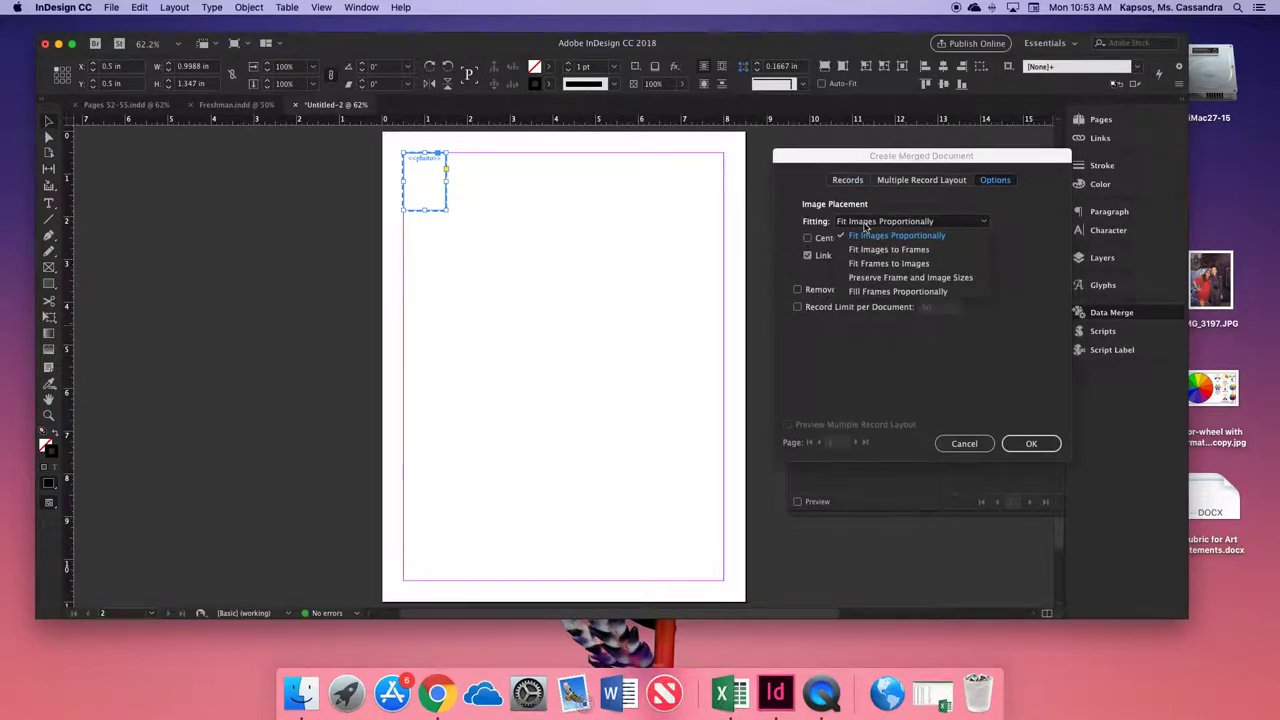
pyautogui.click(869, 292)
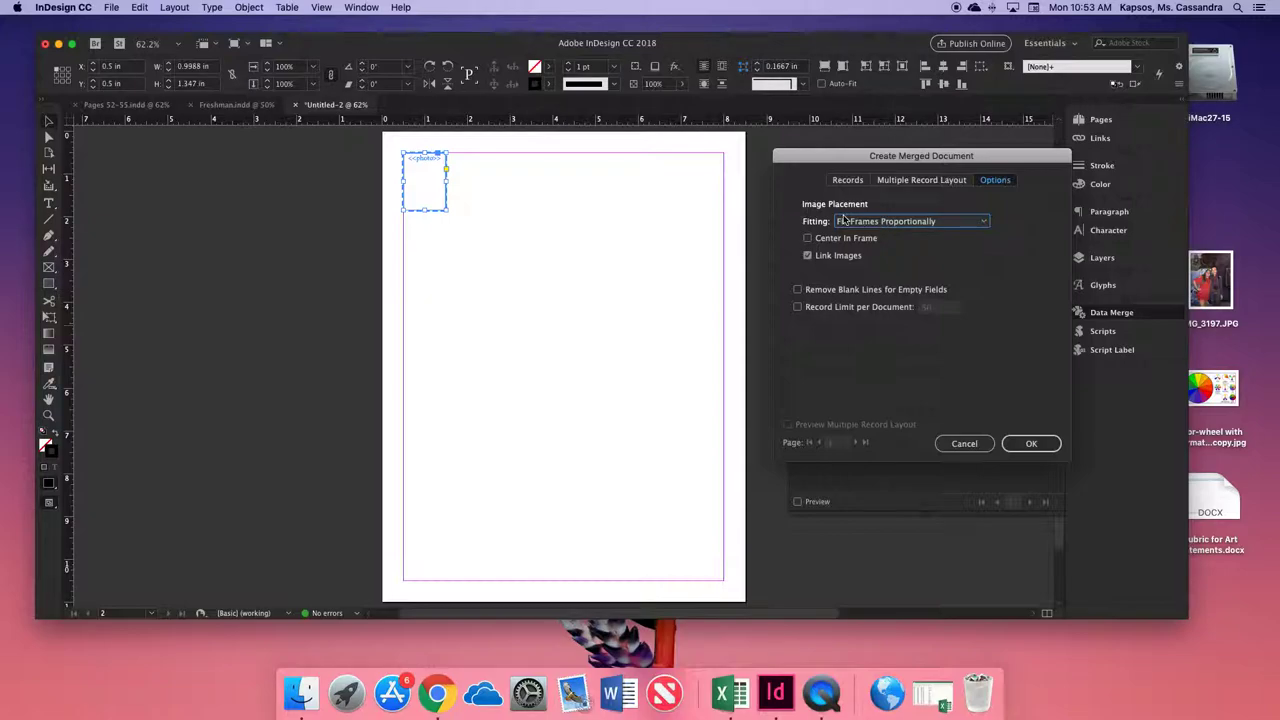
# - Set the records per document page to Multiple Records and preview the multiple record layout
pyautogui.click(932, 179)
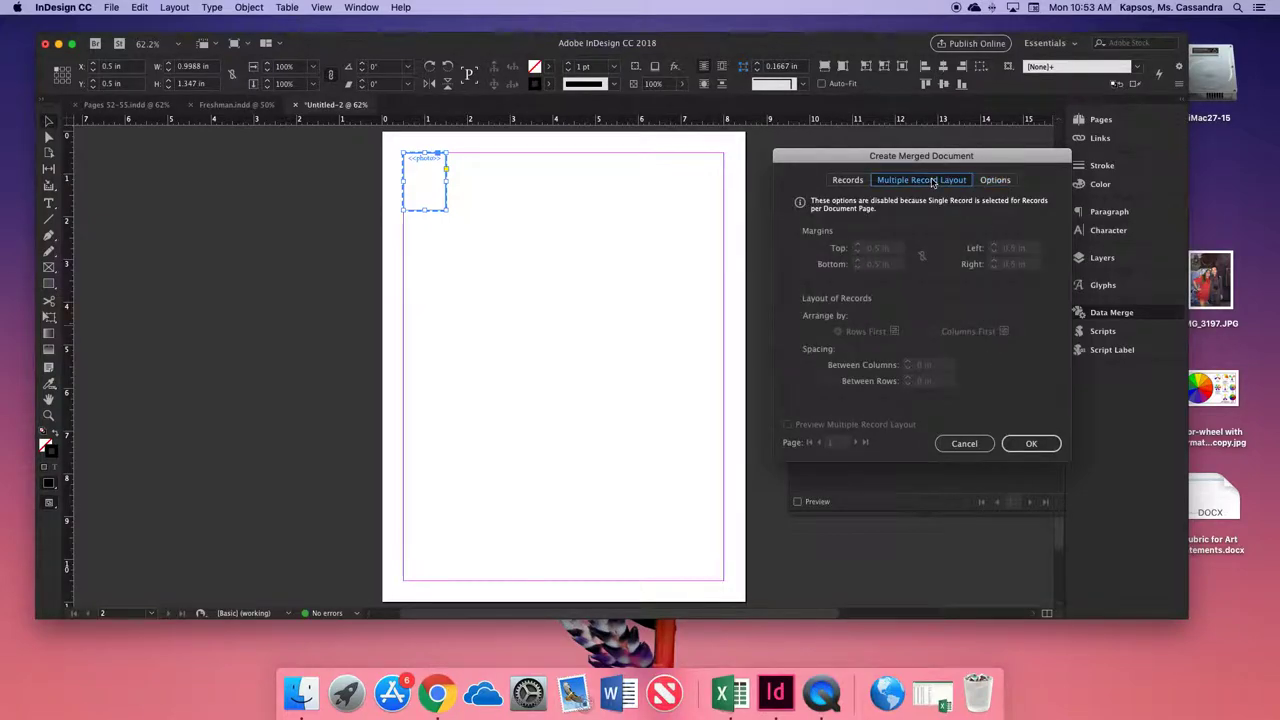
pyautogui.click(848, 180)
pyautogui.click(976, 313)
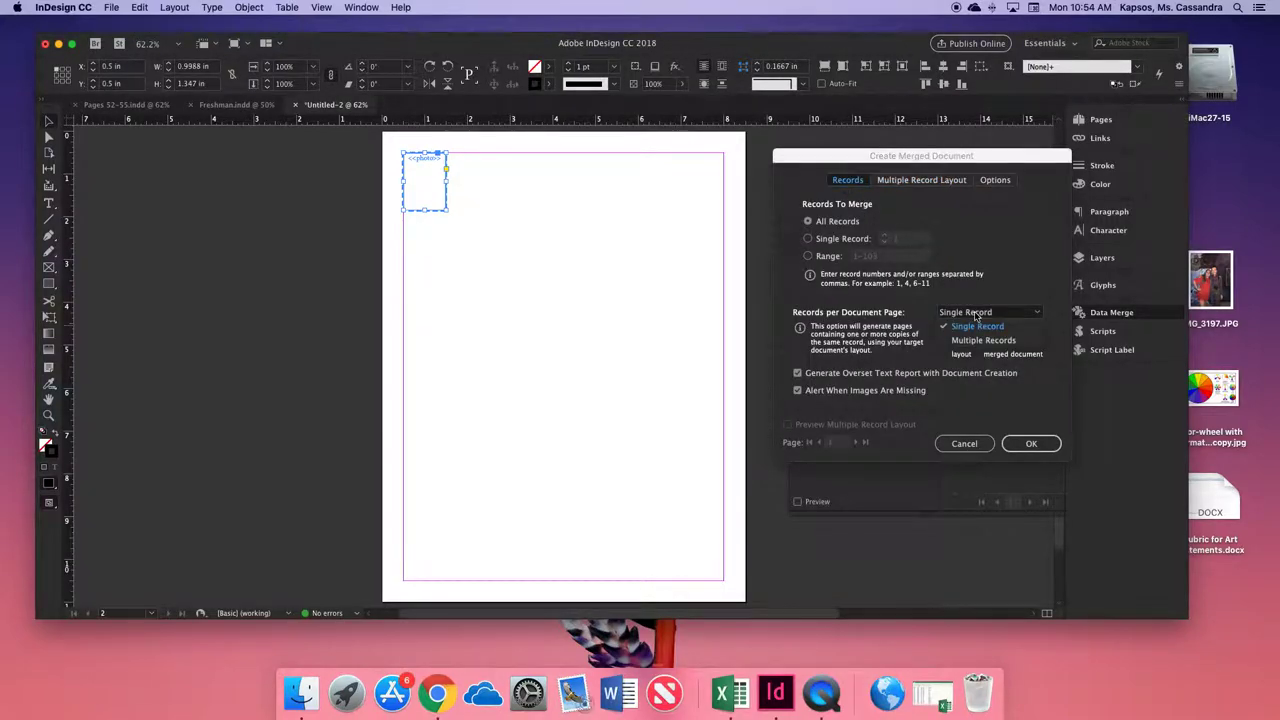
pyautogui.click(978, 341)
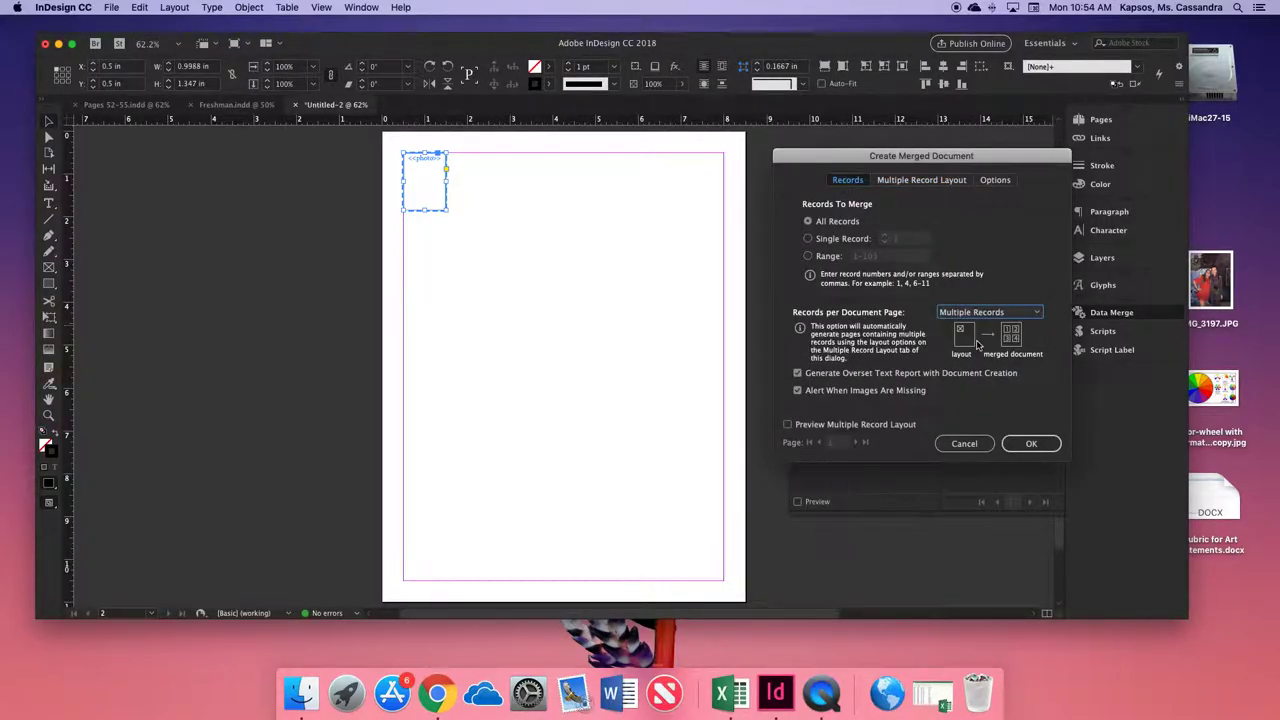
pyautogui.click(787, 426)
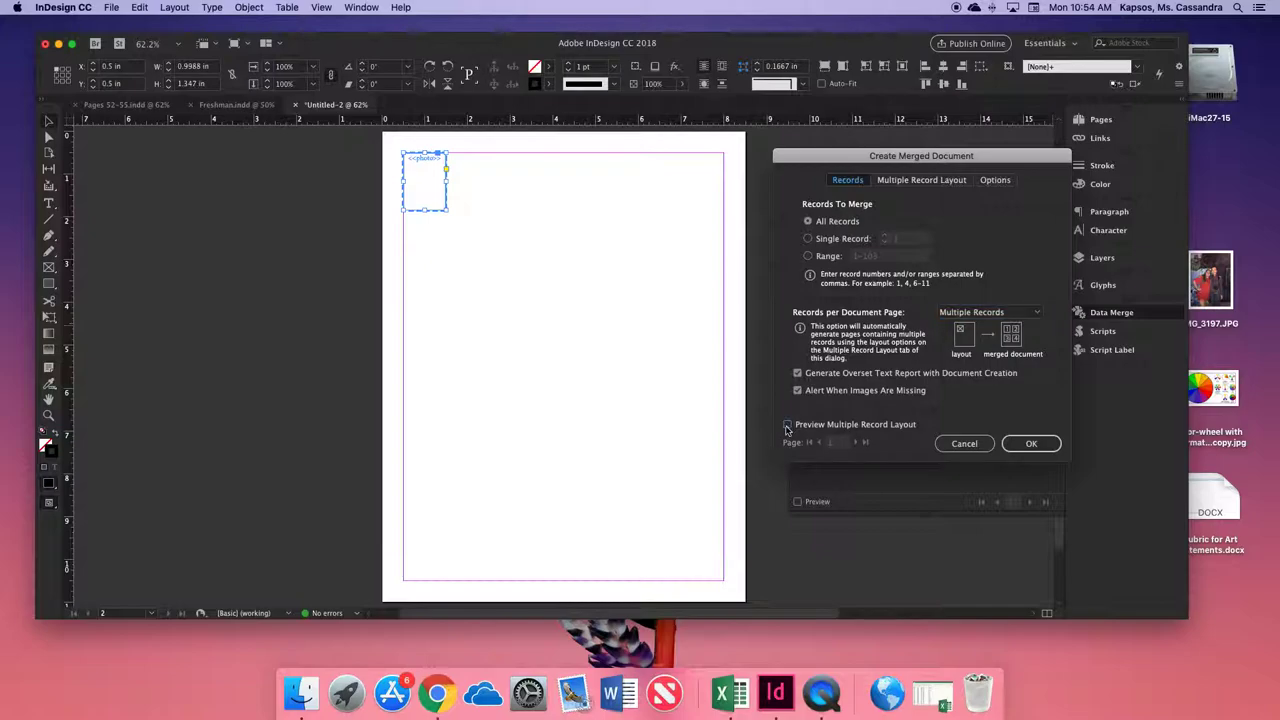
pyautogui.click(787, 426)
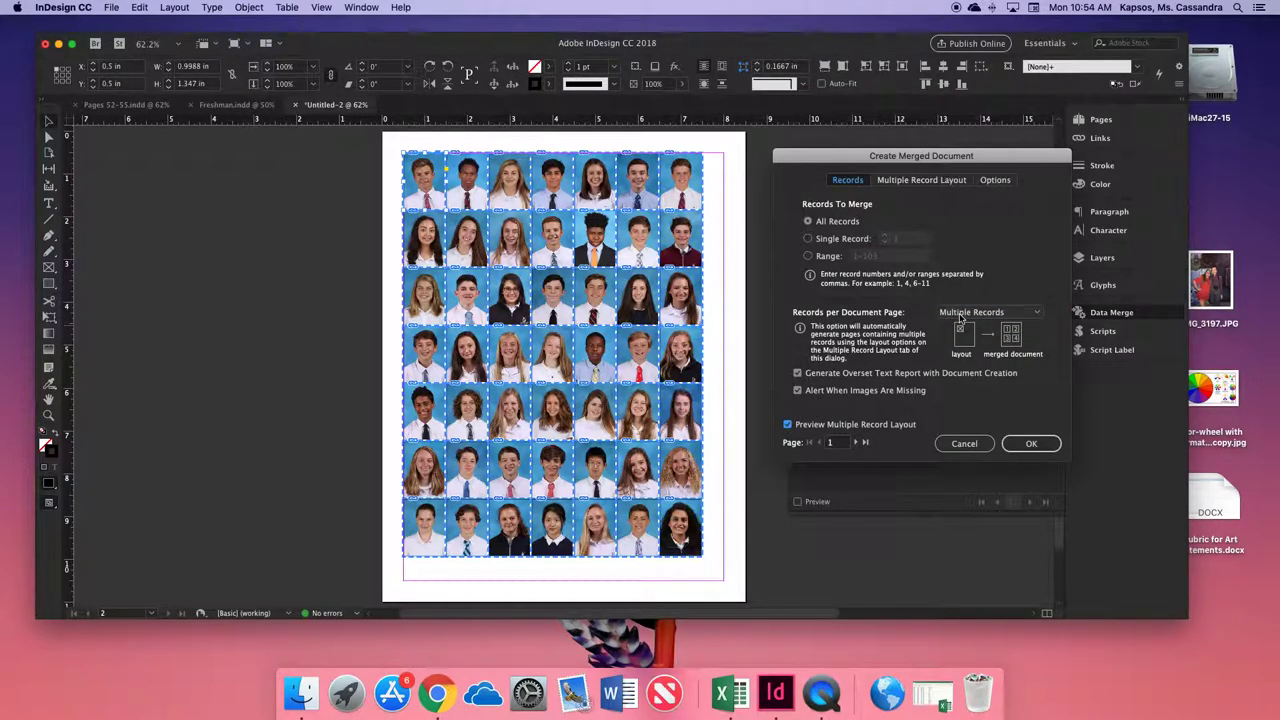
# - Set the multiple record layout's spacing between columns and between rows to 0.125 in
pyautogui.click(897, 181)
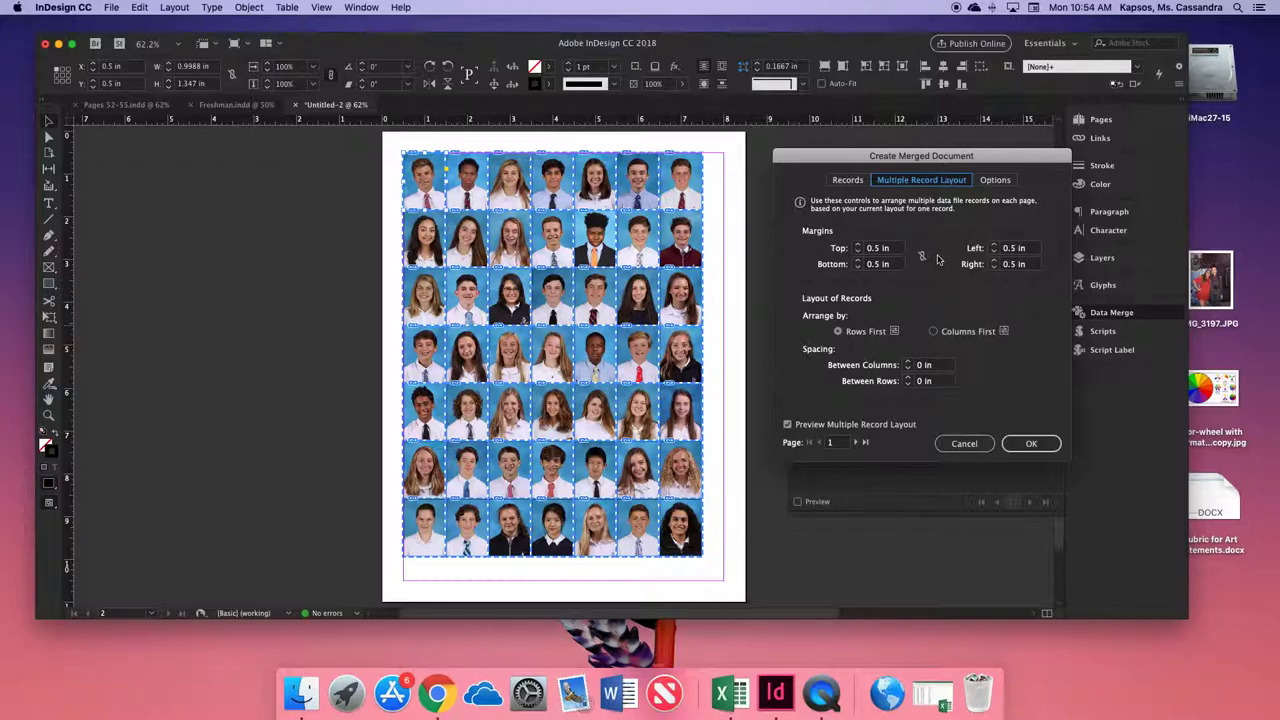
pyautogui.click(909, 362)
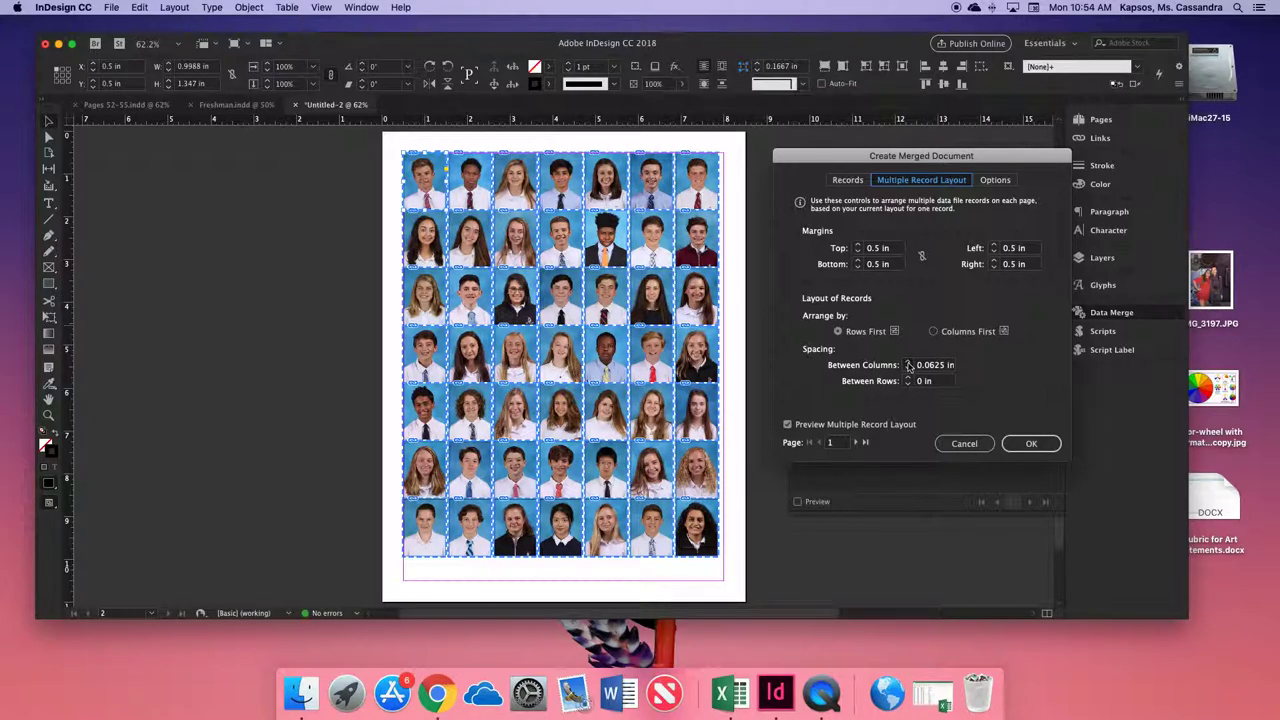
pyautogui.click(909, 362)
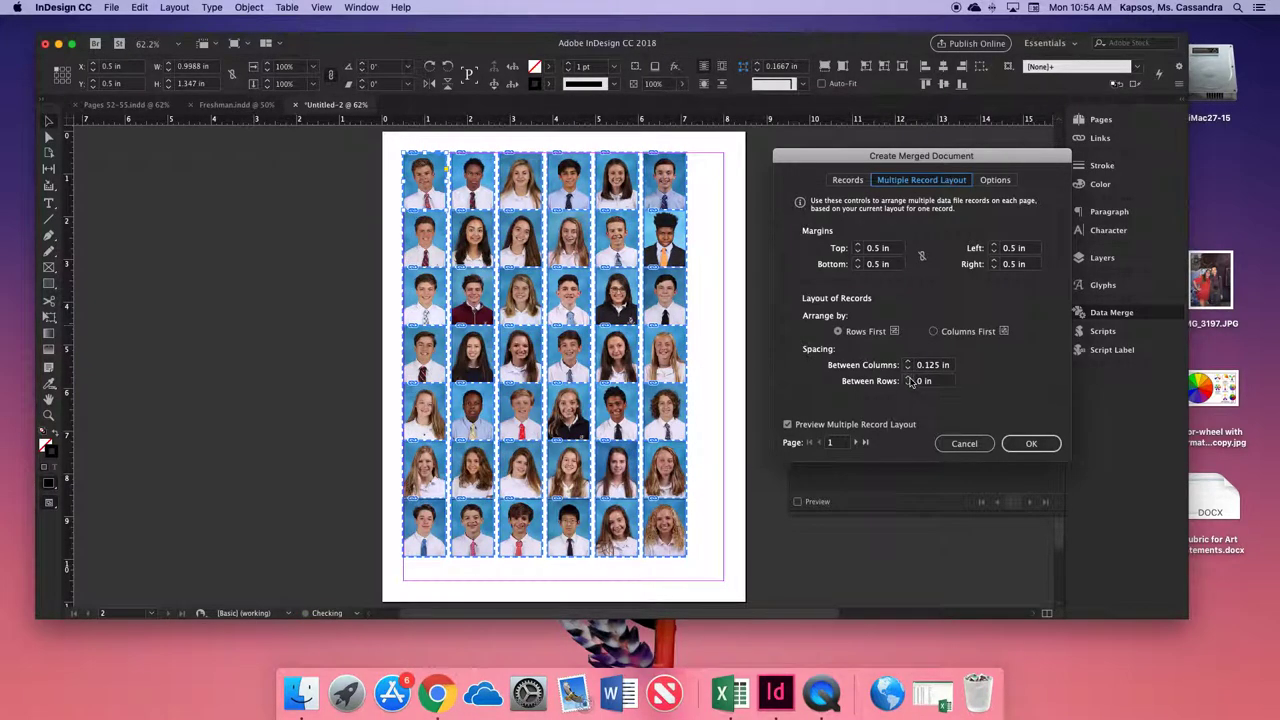
pyautogui.click(909, 378)
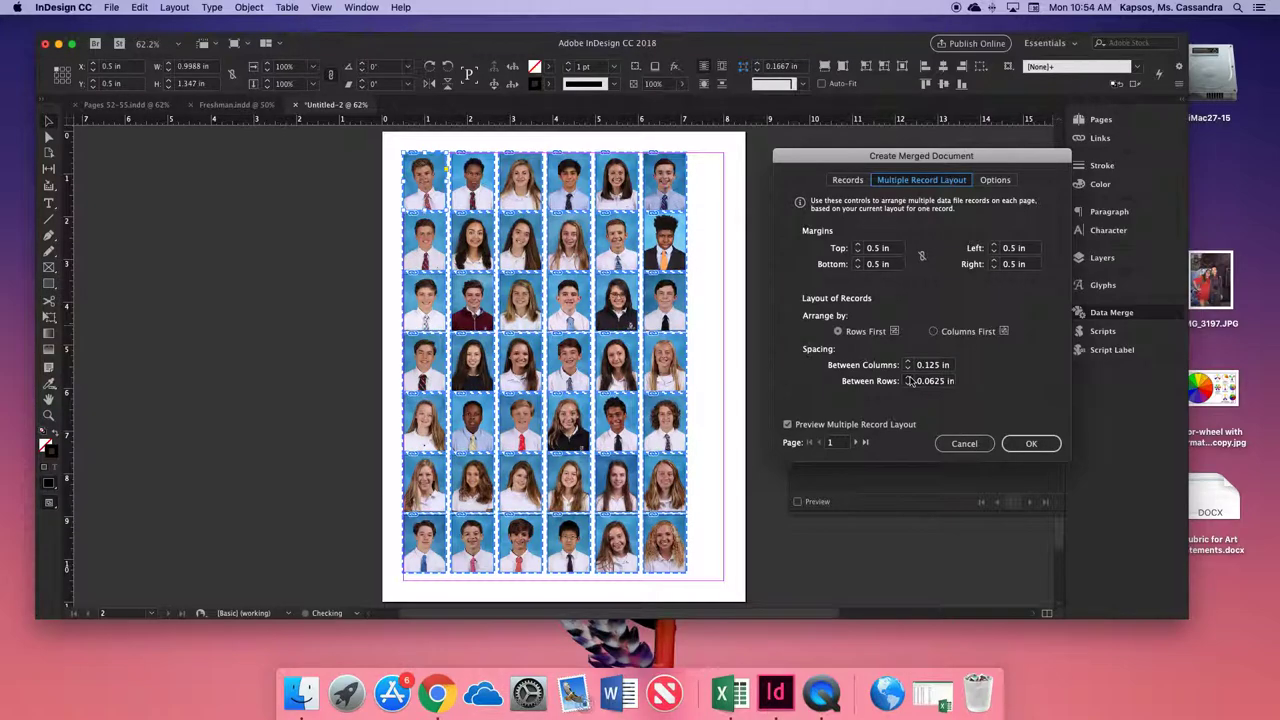
pyautogui.click(909, 378)
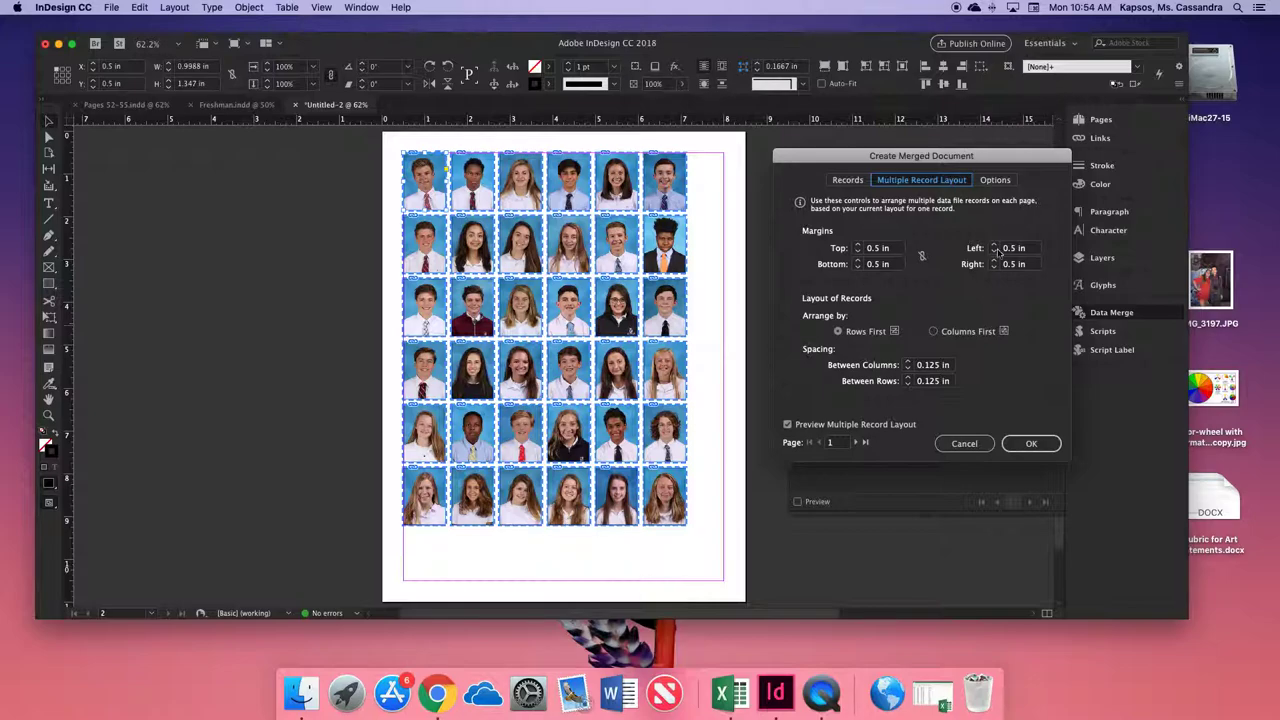
# - Set the left margin of the multiple record layout to 2 in, leaving the other margins at 0.5 in
pyautogui.click(1019, 249)
pyautogui.doubleClick(1030, 247)
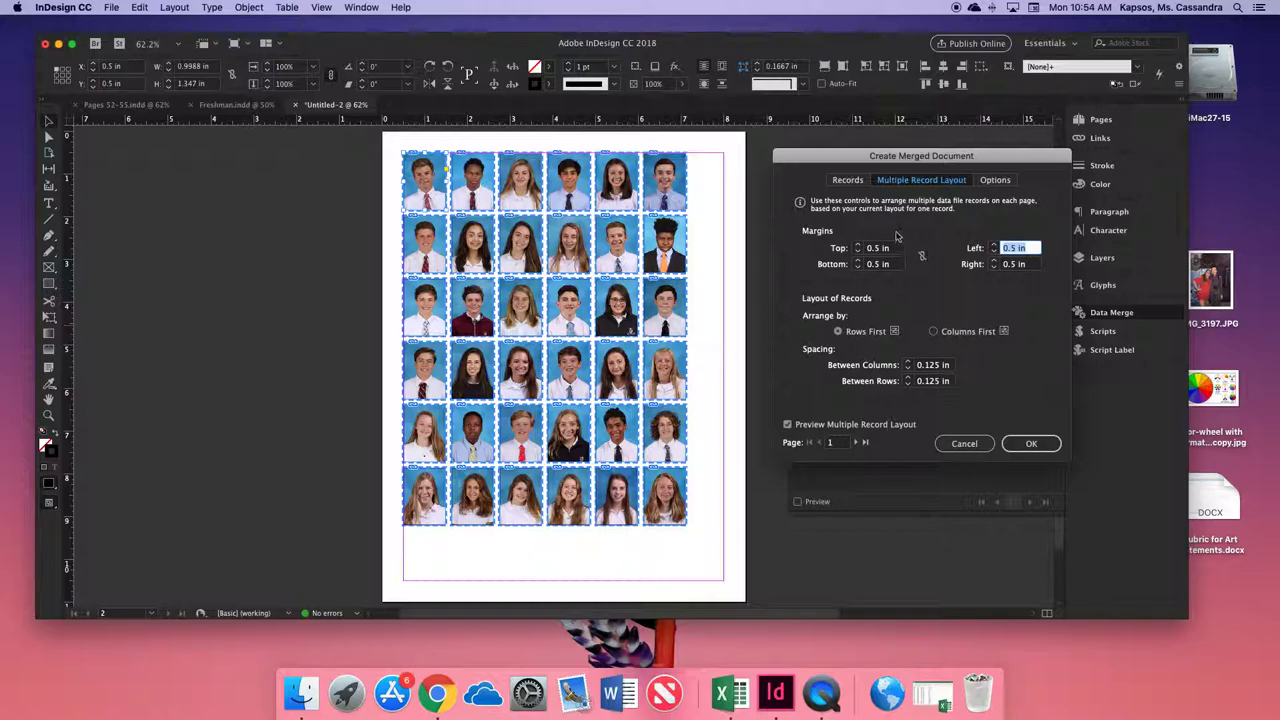
pyautogui.click(921, 258)
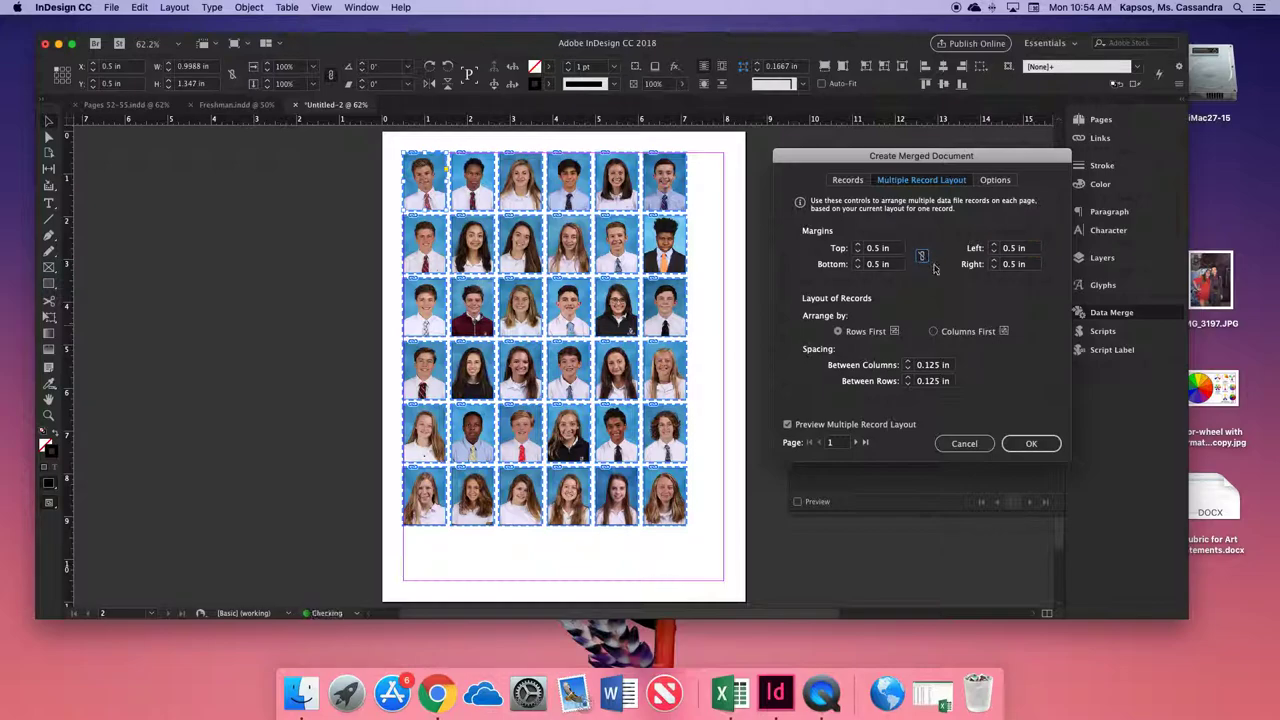
pyautogui.doubleClick(1035, 248)
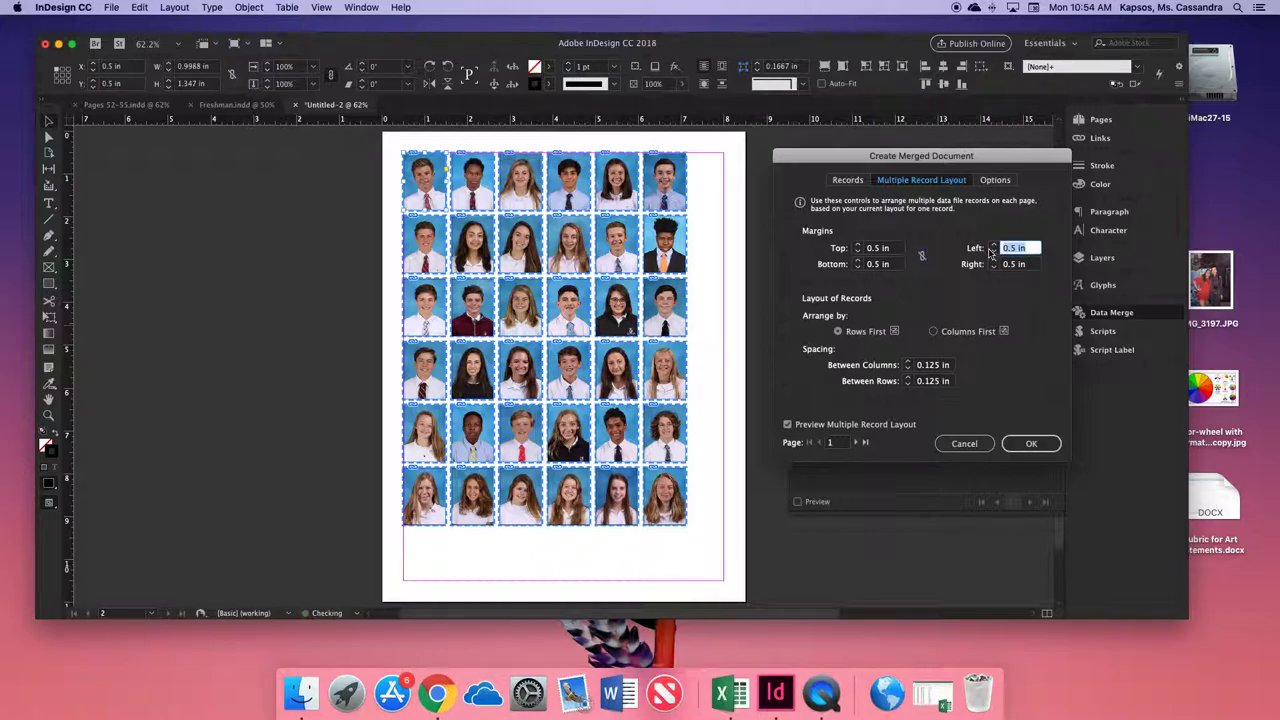
pyautogui.write('2 in')
pyautogui.doubleClick(1007, 264)
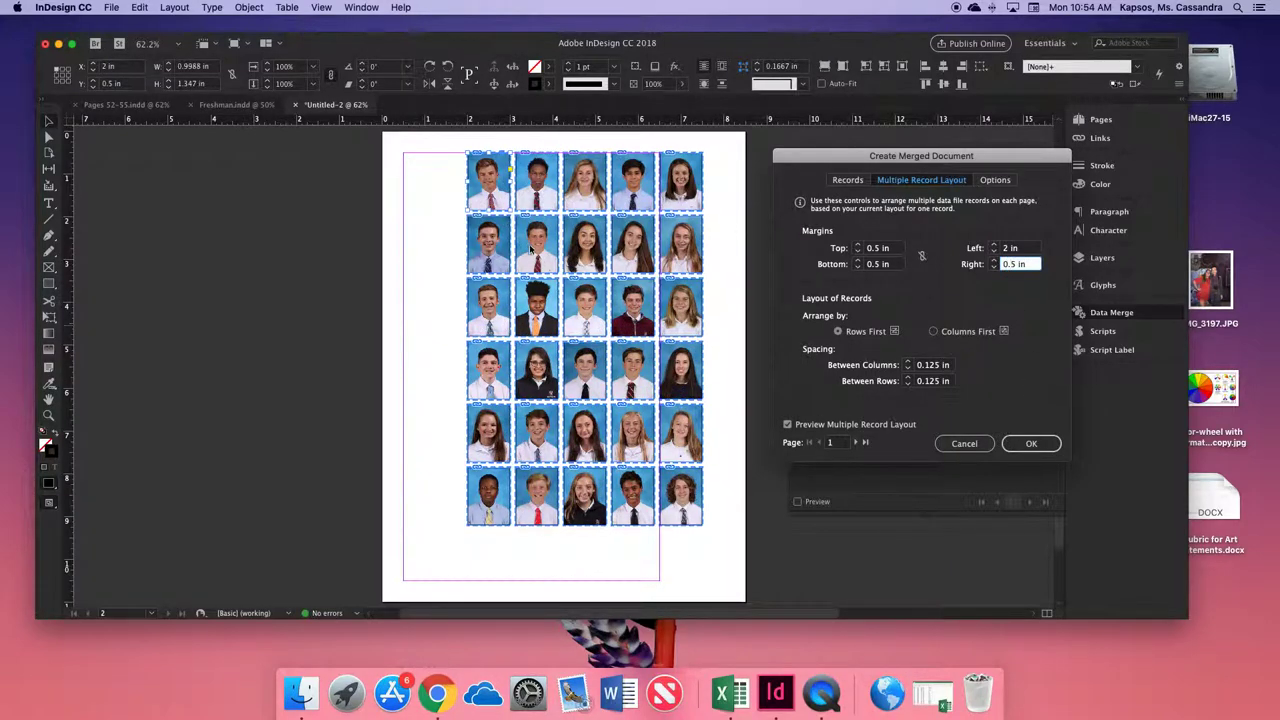
# - Preview the remaining pages of the record layout, generate the merged document and dismiss the overset text report
pyautogui.click(857, 441)
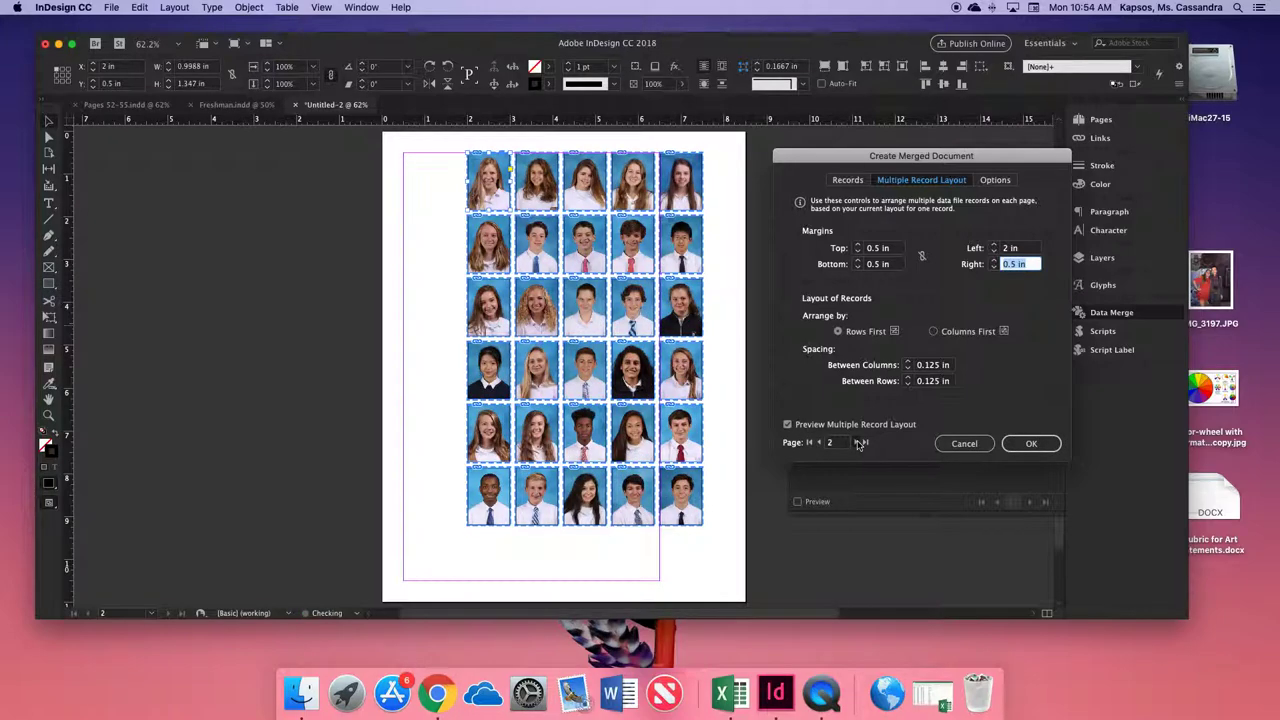
pyautogui.click(857, 442)
pyautogui.click(857, 442)
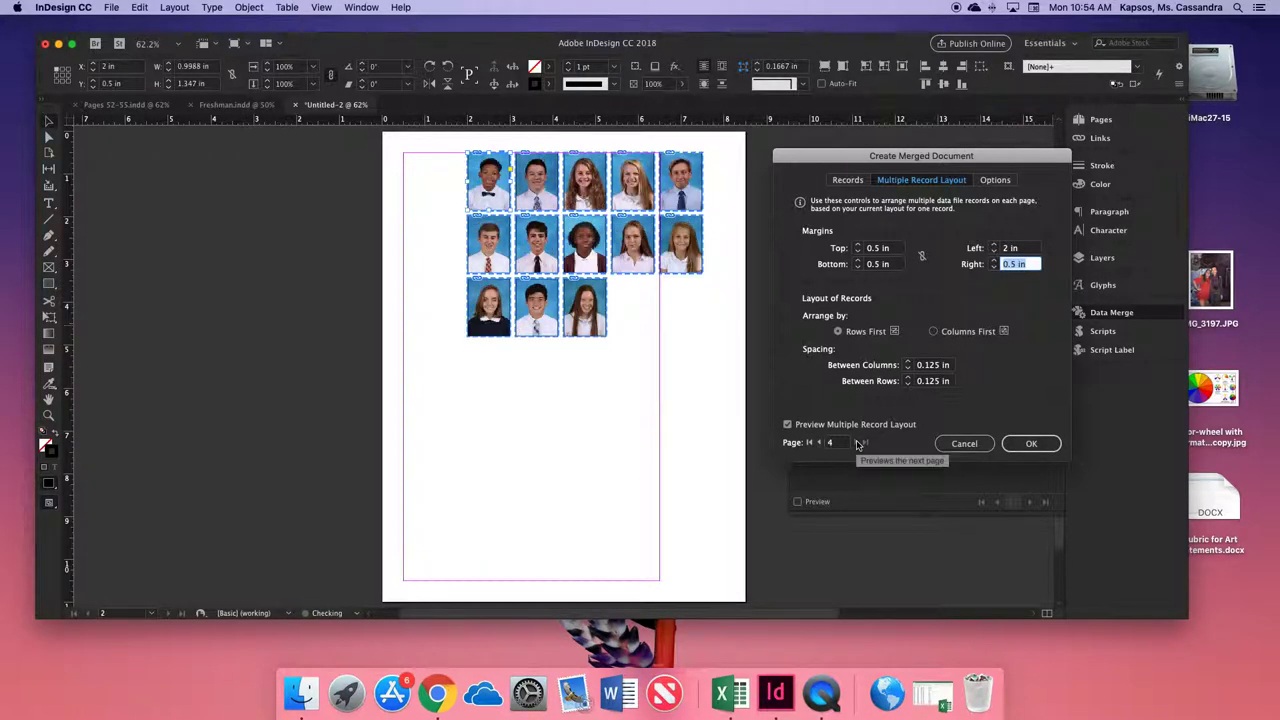
pyautogui.click(1030, 443)
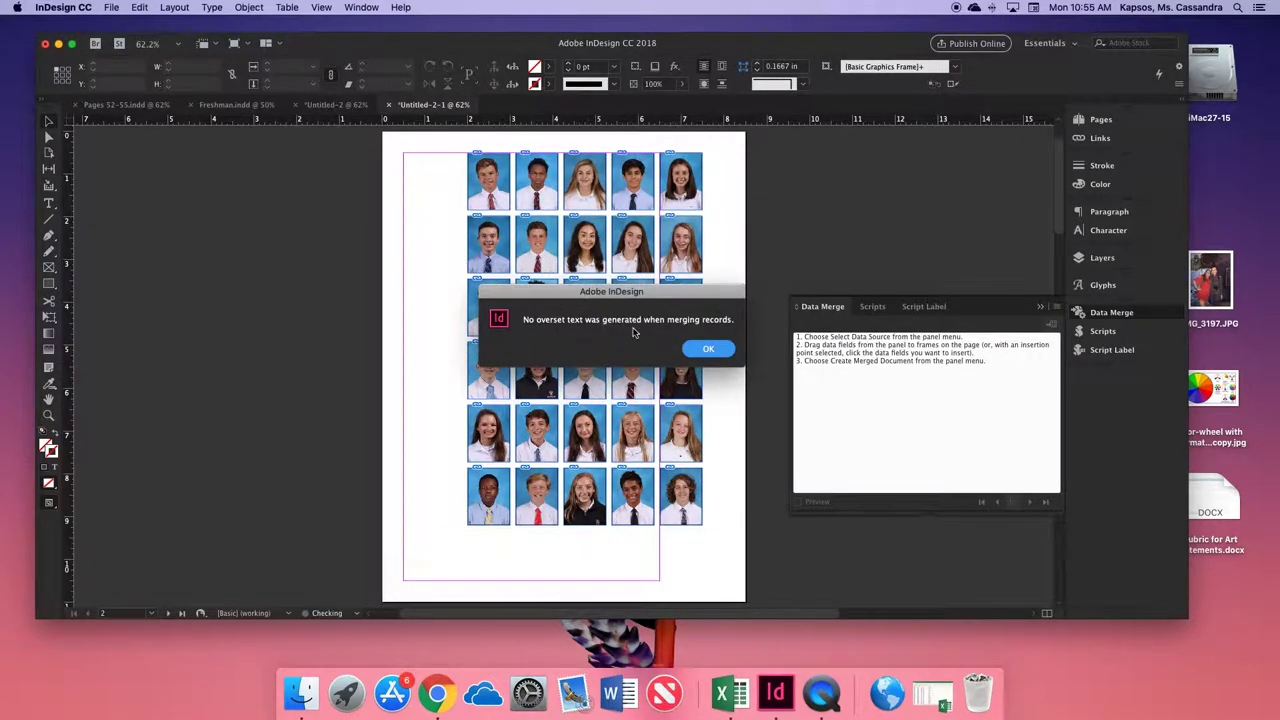
pyautogui.click(712, 350)
pyautogui.click(712, 350)
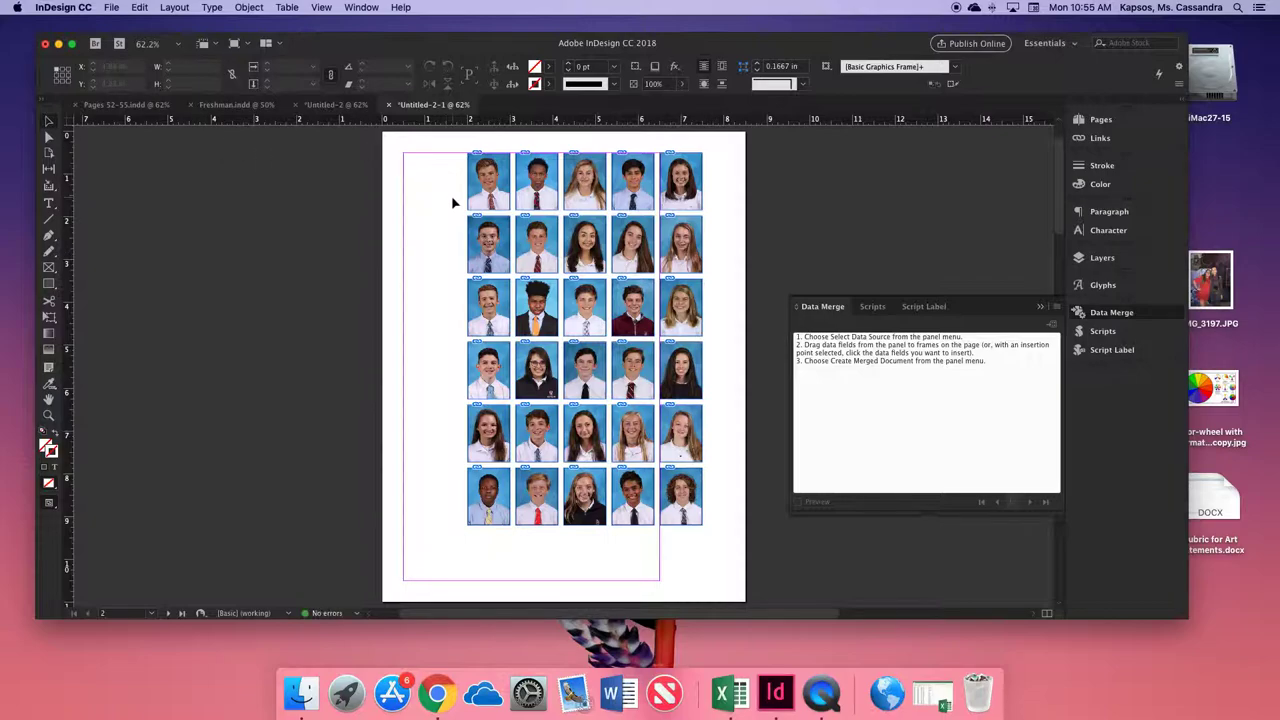
# - Copy the first merged page's portrait grid into Pages 52-55.indd and align it with the left page's inner and bottom margins
pyautogui.scroll(-10, 544, 283)
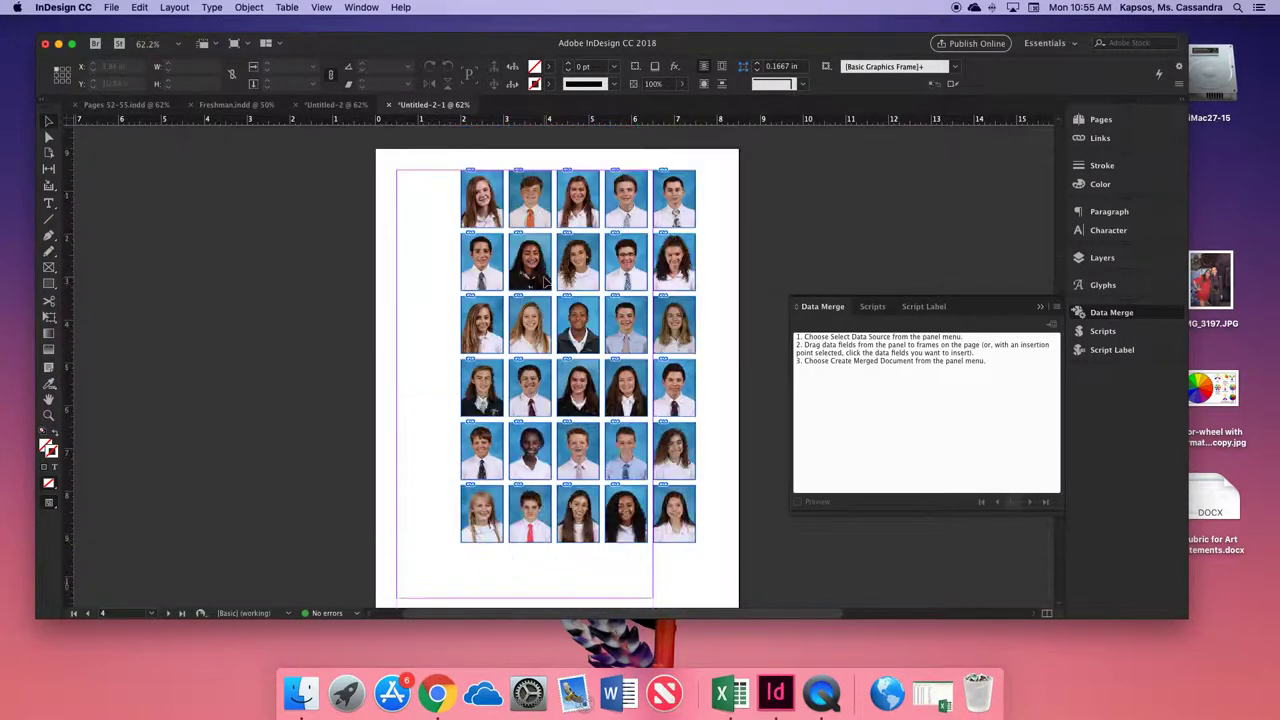
pyautogui.scroll(10, 544, 283)
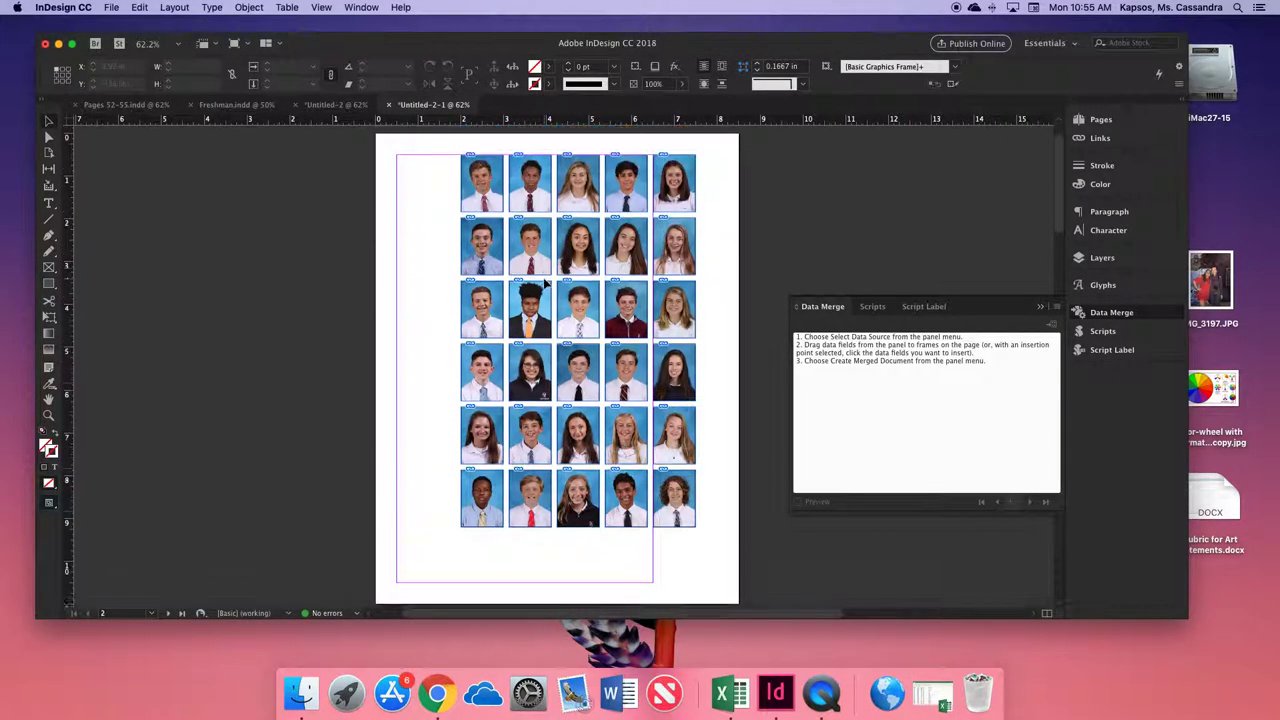
pyautogui.scroll(2, 544, 283)
pyautogui.moveTo(461, 206); pyautogui.dragTo(672, 556)
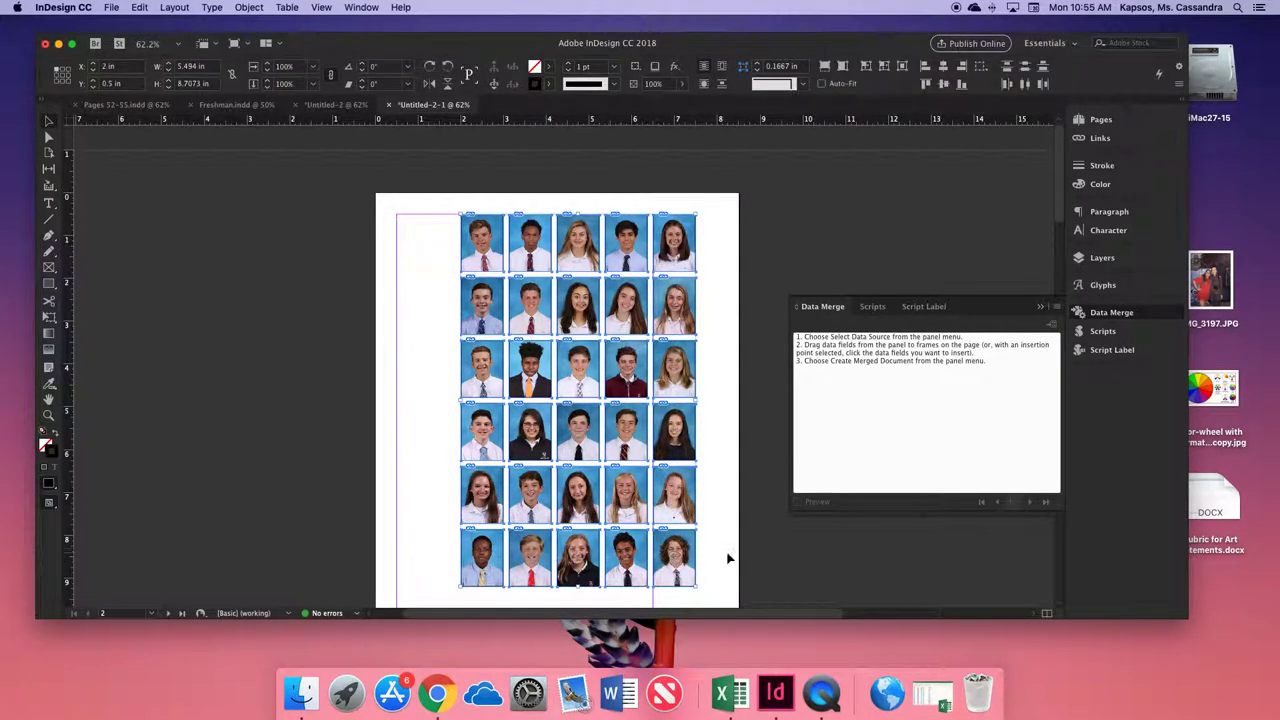
pyautogui.click(127, 108)
pyautogui.press('super+v')
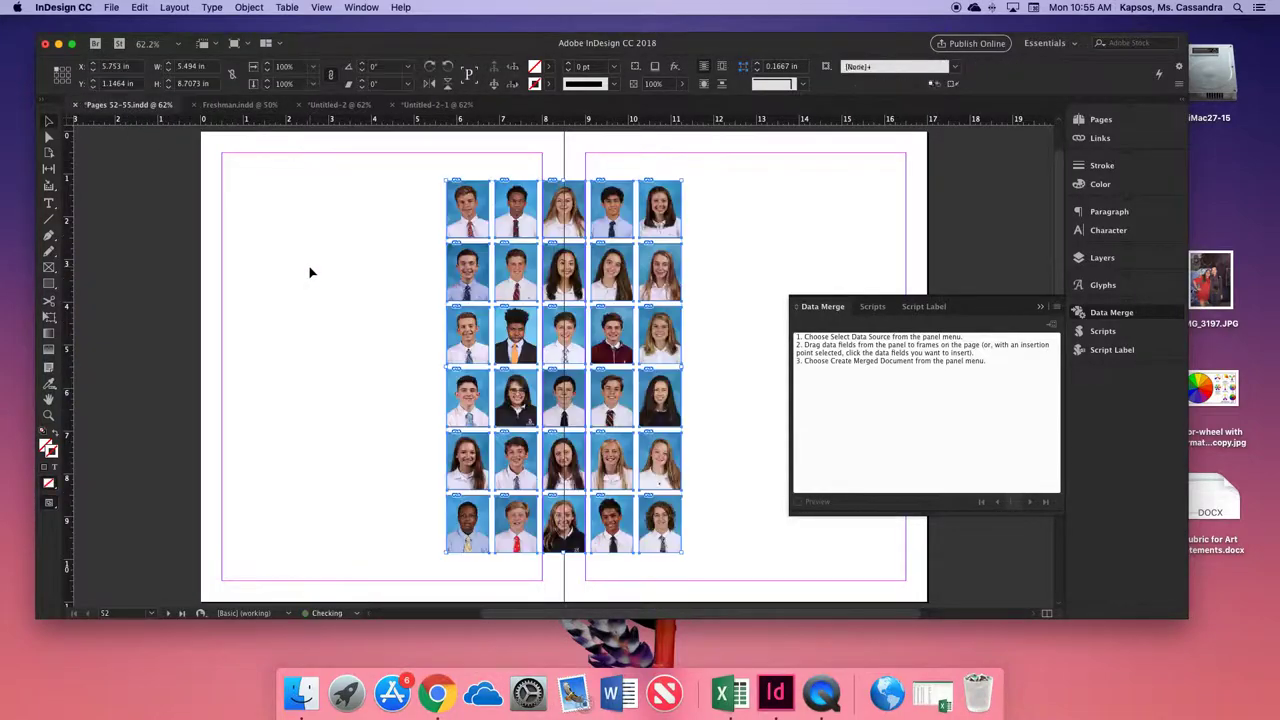
pyautogui.moveTo(472, 240); pyautogui.dragTo(371, 257)
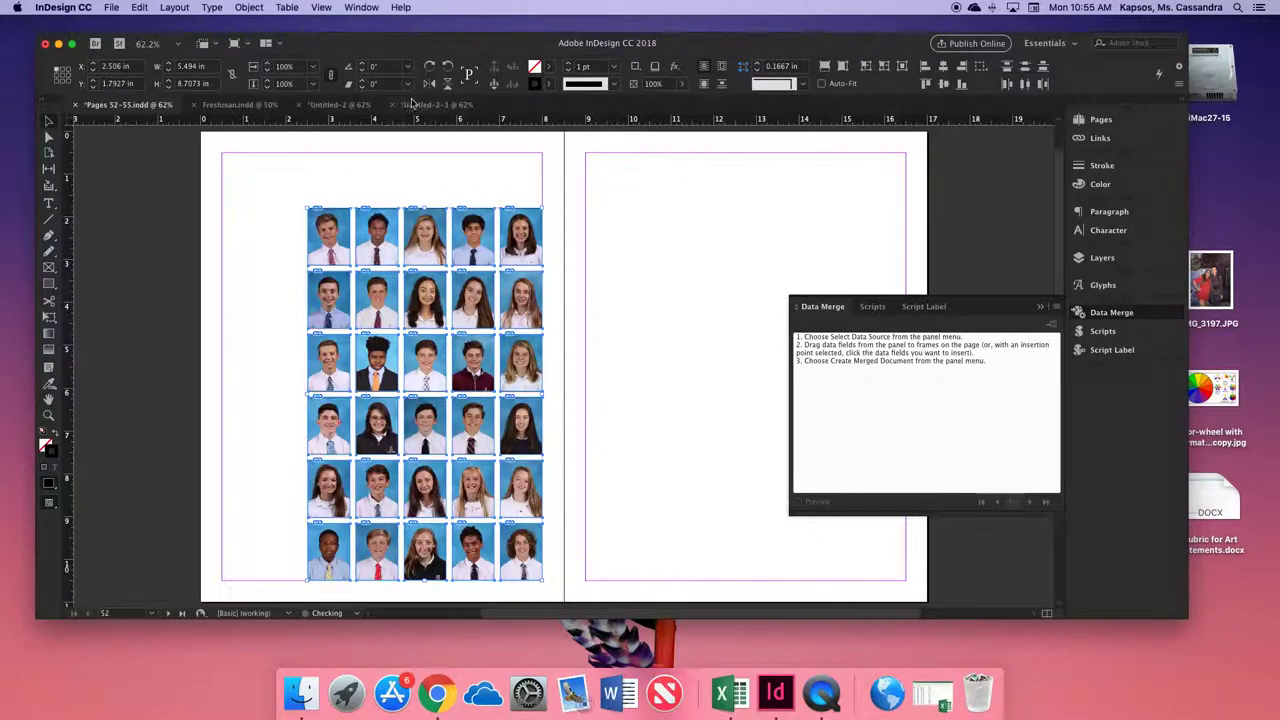
# - Copy the second merged page's portrait grid into Pages 52-55.indd and align it with the right page's inner and bottom margins
pyautogui.click(430, 104)
pyautogui.scroll(-5, 630, 308)
pyautogui.scroll(-4, 630, 308)
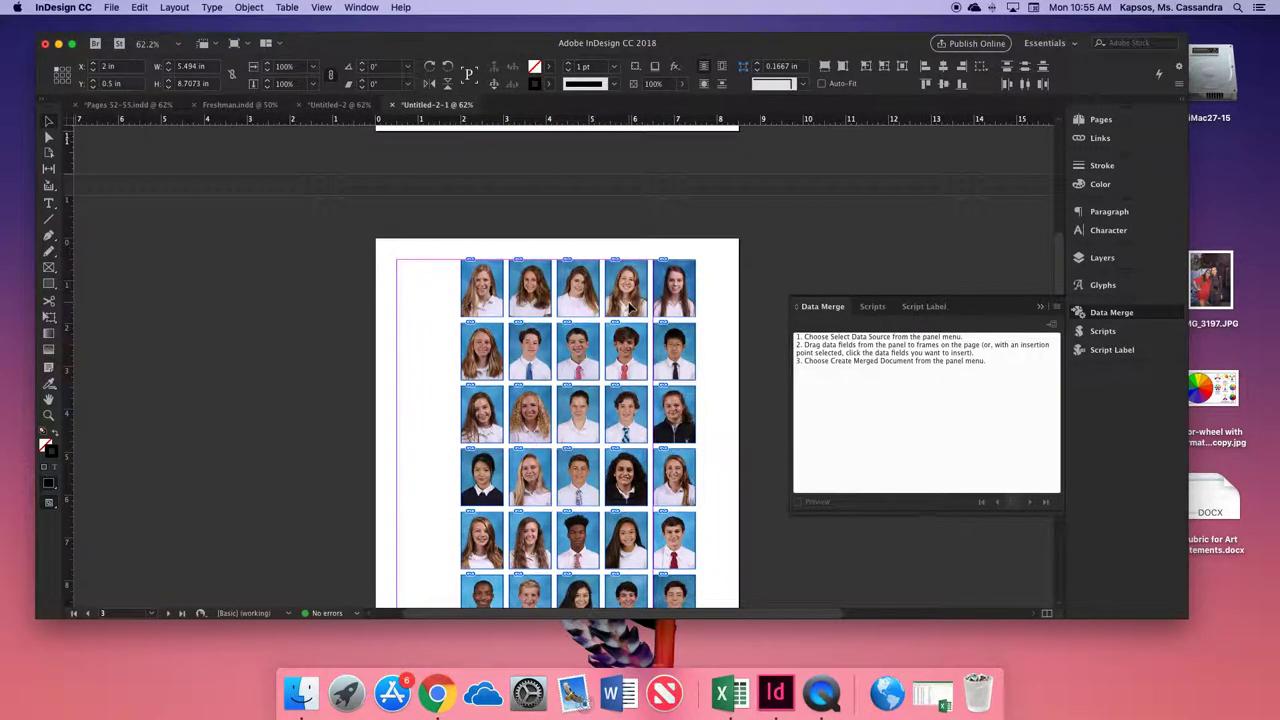
pyautogui.scroll(-5, 684, 417)
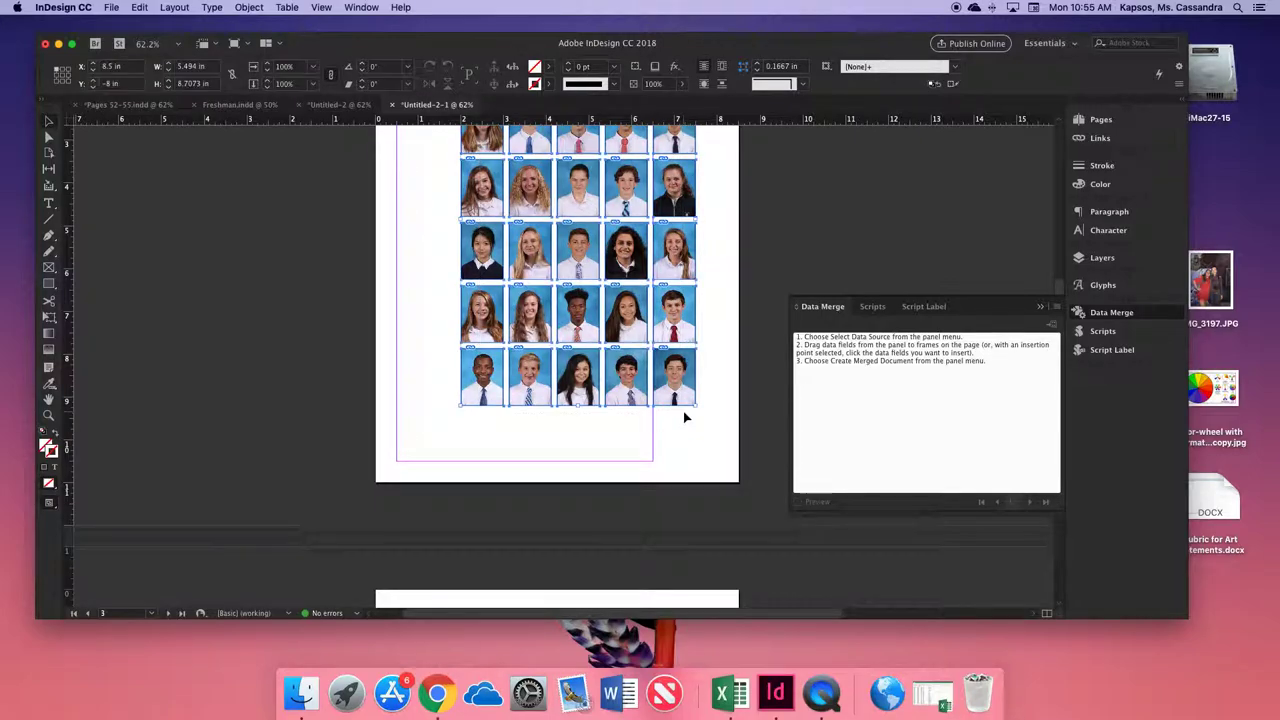
pyautogui.click(140, 105)
pyautogui.press('cmd+v')
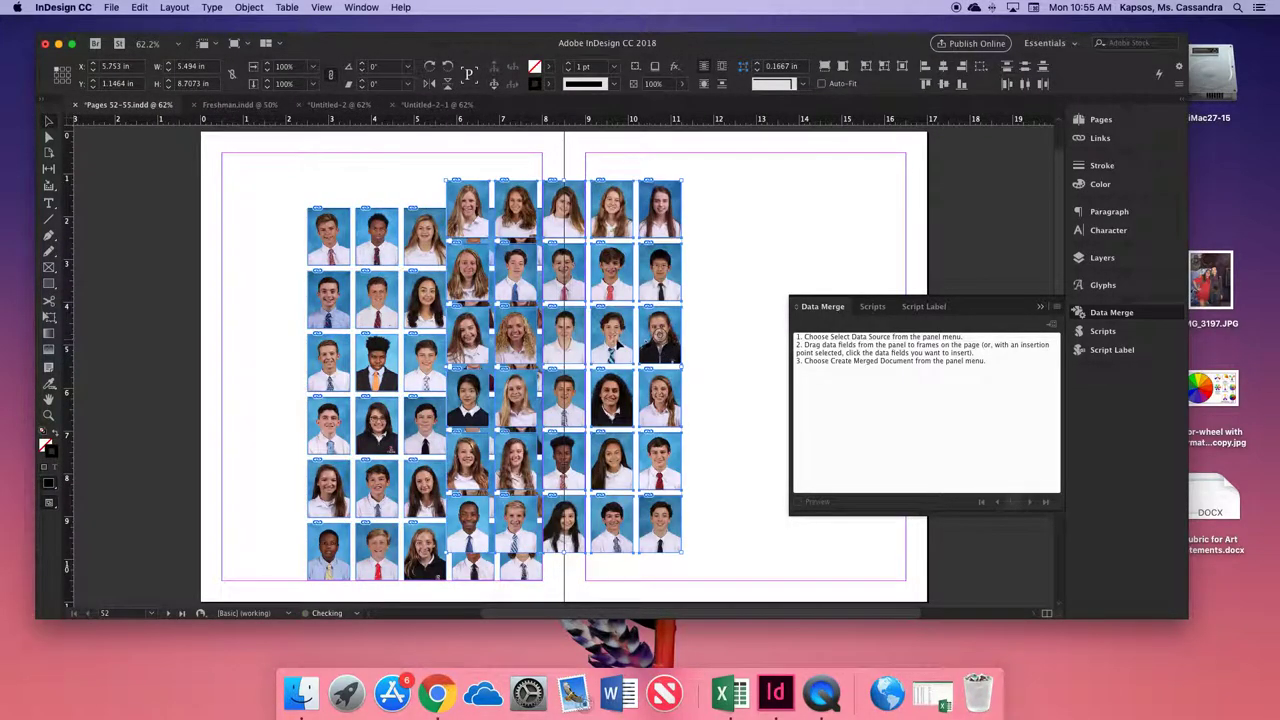
pyautogui.moveTo(607, 349); pyautogui.dragTo(739, 377)
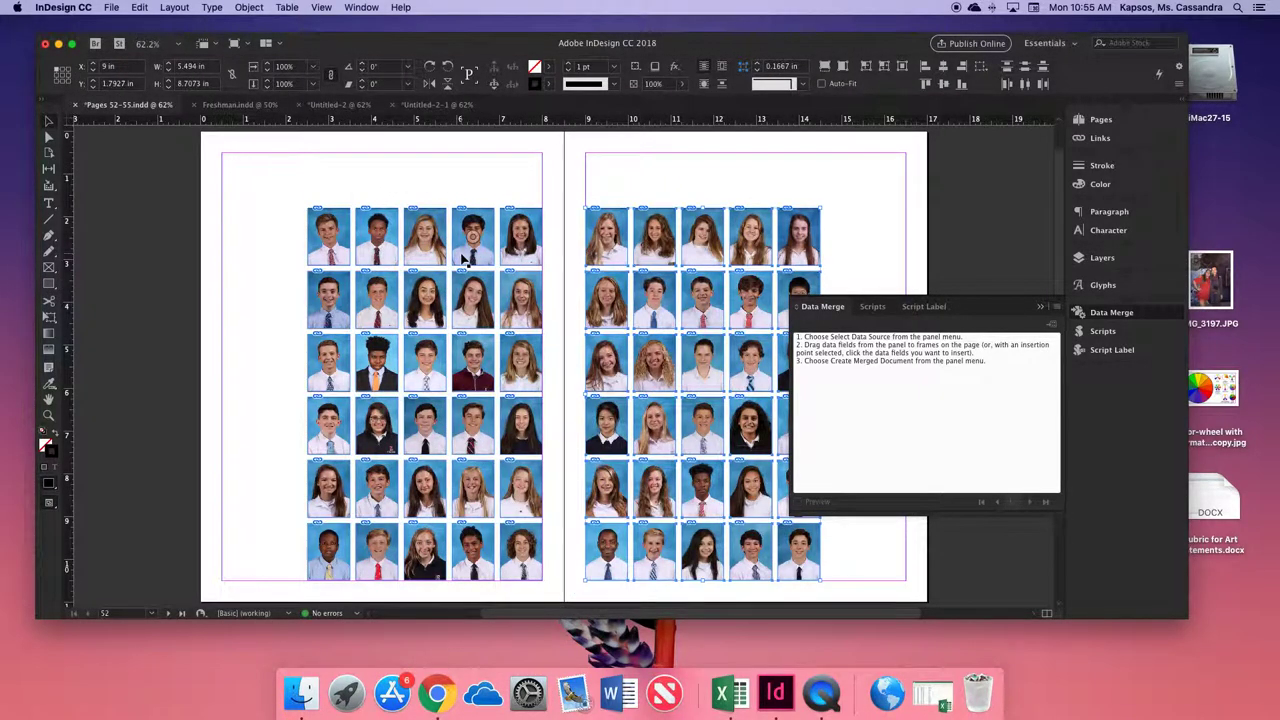
pyautogui.scroll(-8, 462, 258)
pyautogui.scroll(3, 463, 260)
pyautogui.scroll(5, 462, 258)
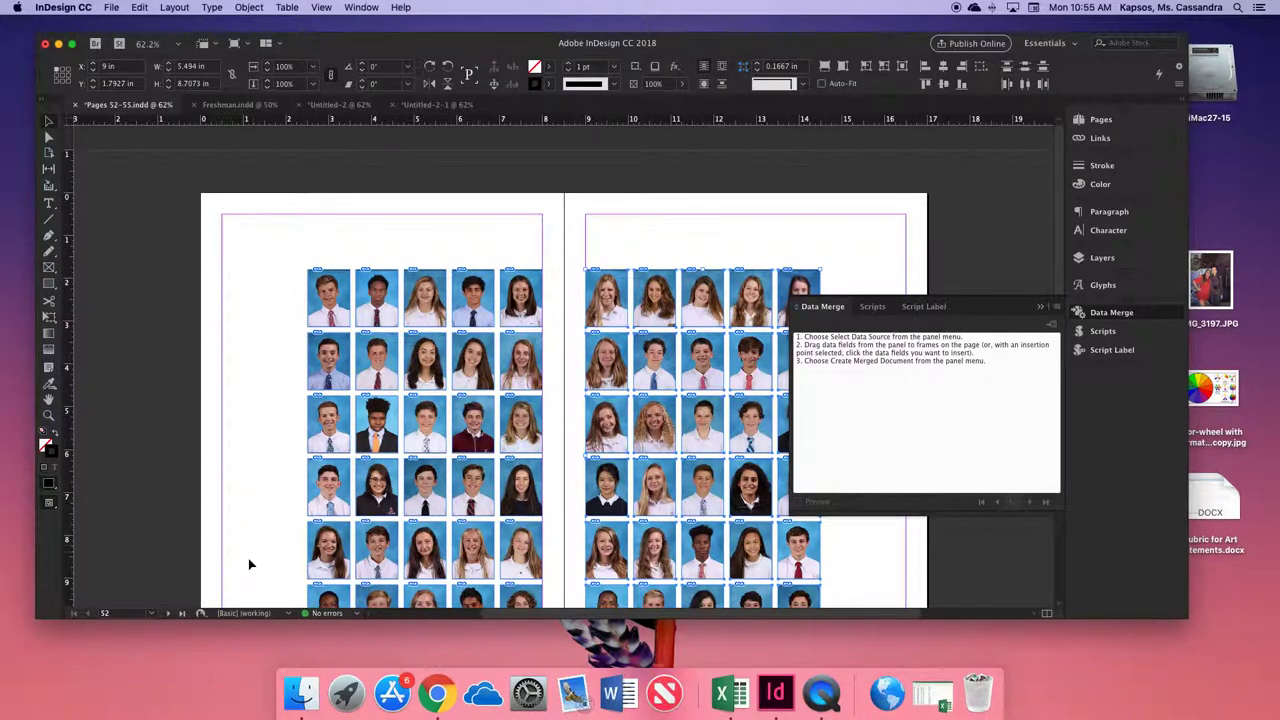
# - In Untitled-2, replace the photo placeholder frame with a small, wide text frame at the upper-left margin corner
pyautogui.click(343, 106)
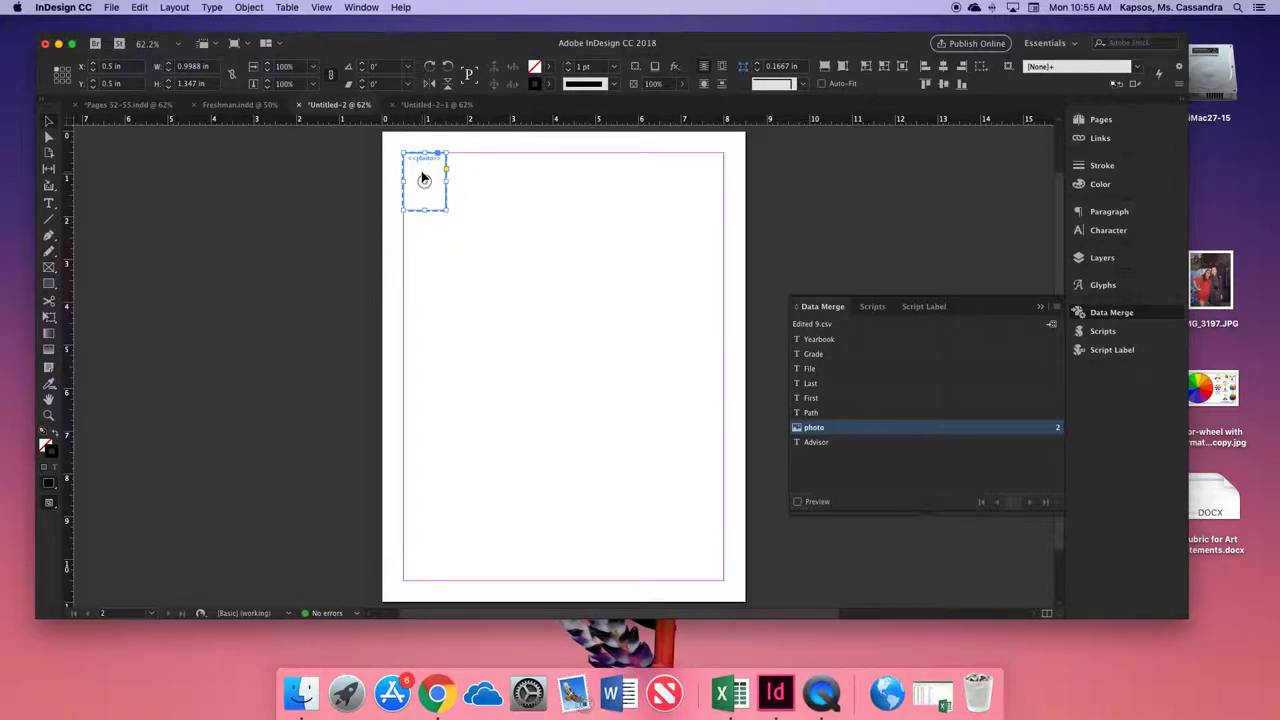
pyautogui.press('Delete')
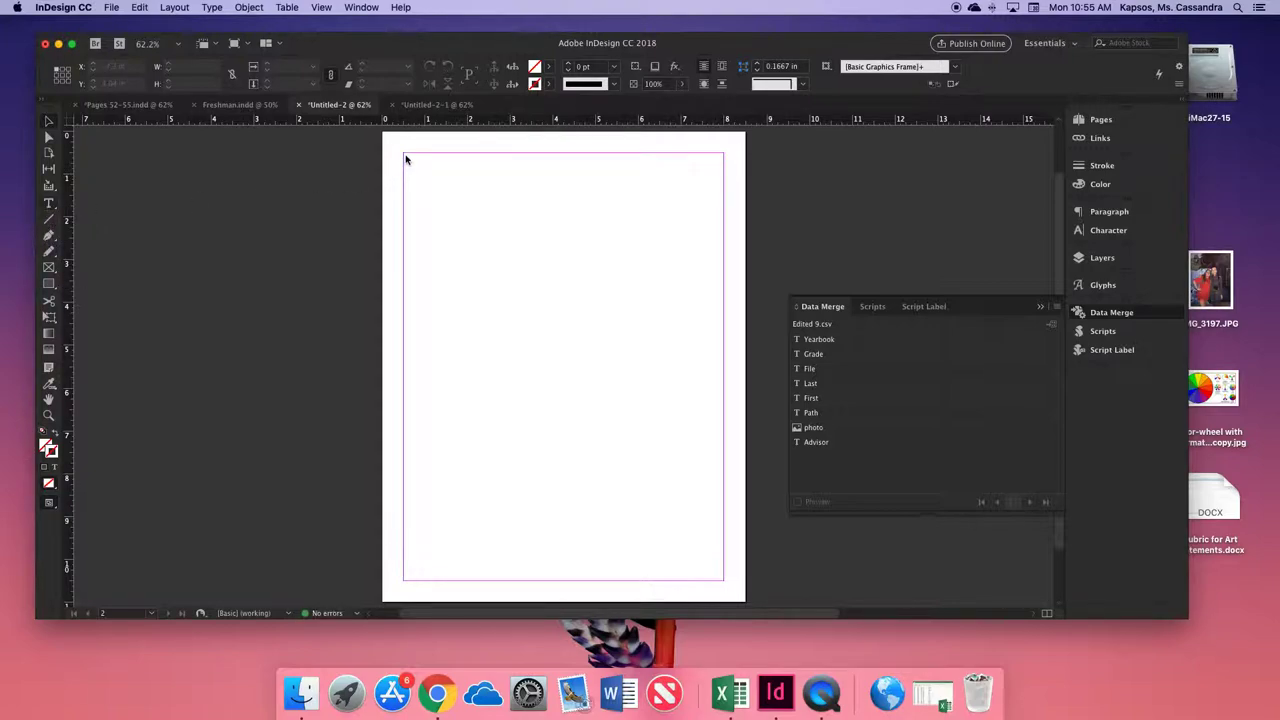
pyautogui.moveTo(404, 154); pyautogui.dragTo(504, 170)
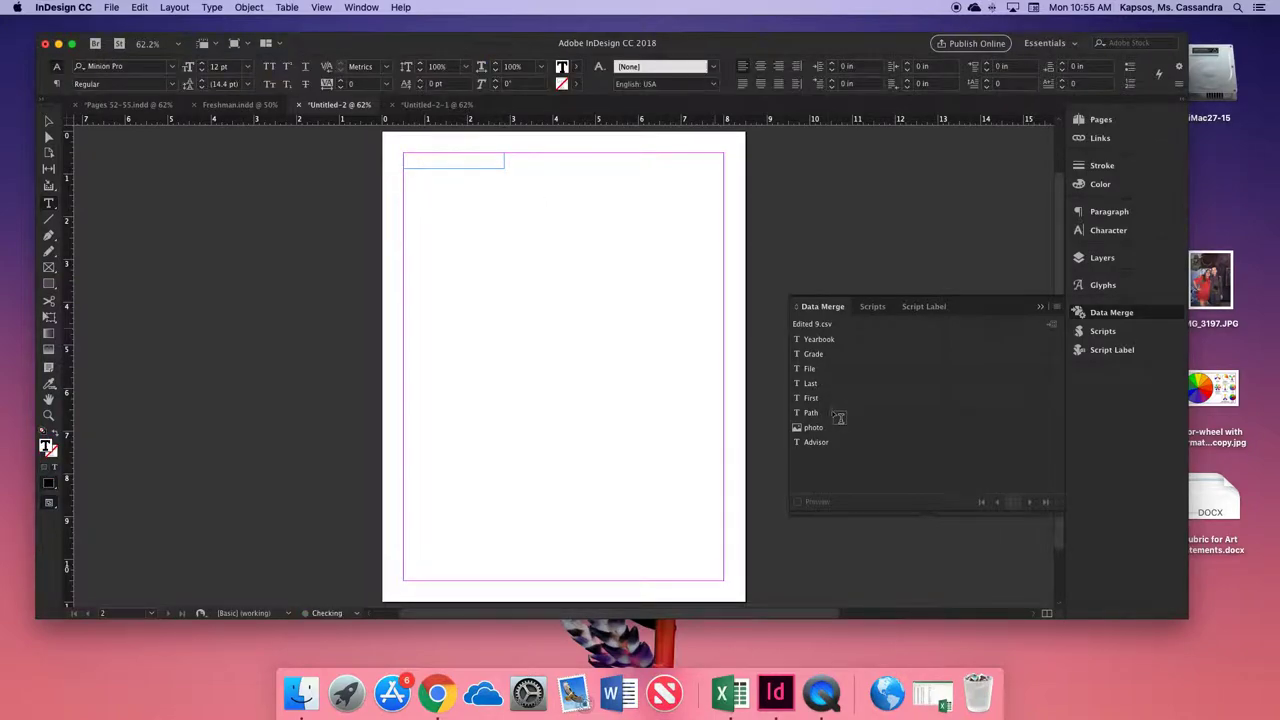
# - Insert the First and Last data fields into the text frame, separated by a space, and preview the merged record
pyautogui.moveTo(814, 400)
pyautogui.mouseDown()
pyautogui.moveTo(340, 177)
pyautogui.moveTo(414, 160)
pyautogui.mouseUp()
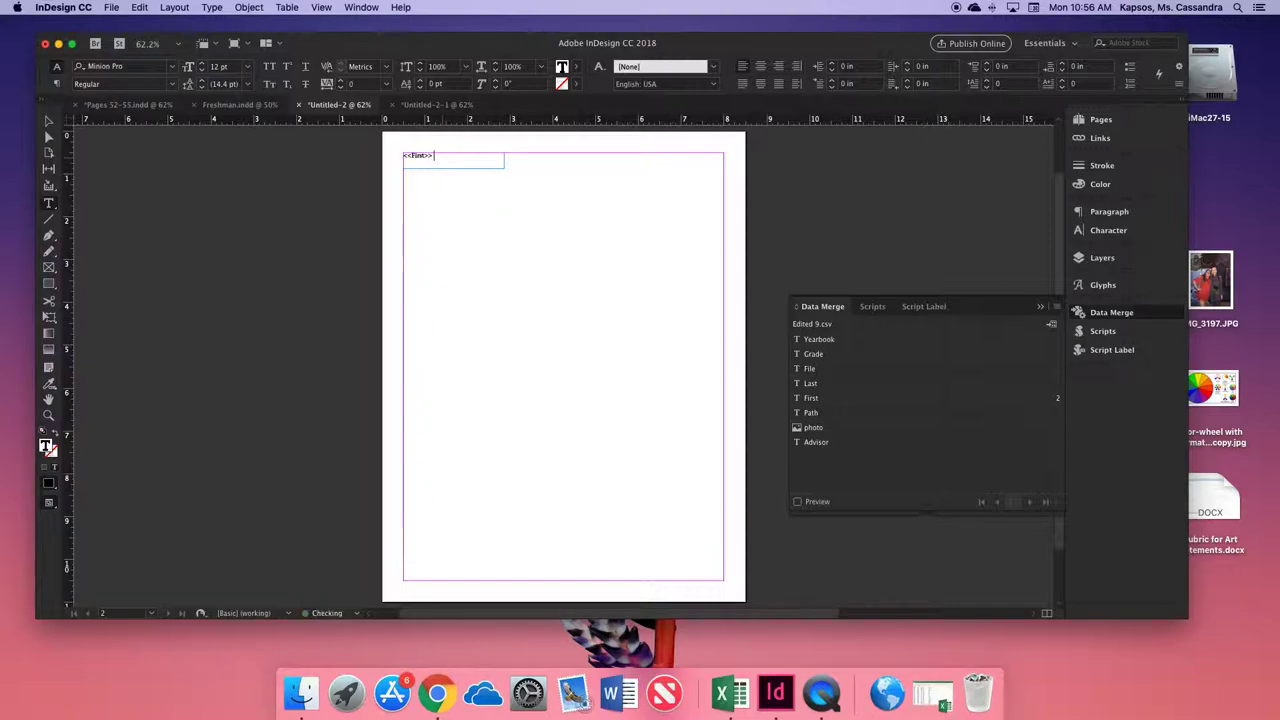
pyautogui.moveTo(811, 388)
pyautogui.mouseDown()
pyautogui.moveTo(451, 140)
pyautogui.moveTo(448, 157)
pyautogui.mouseUp()
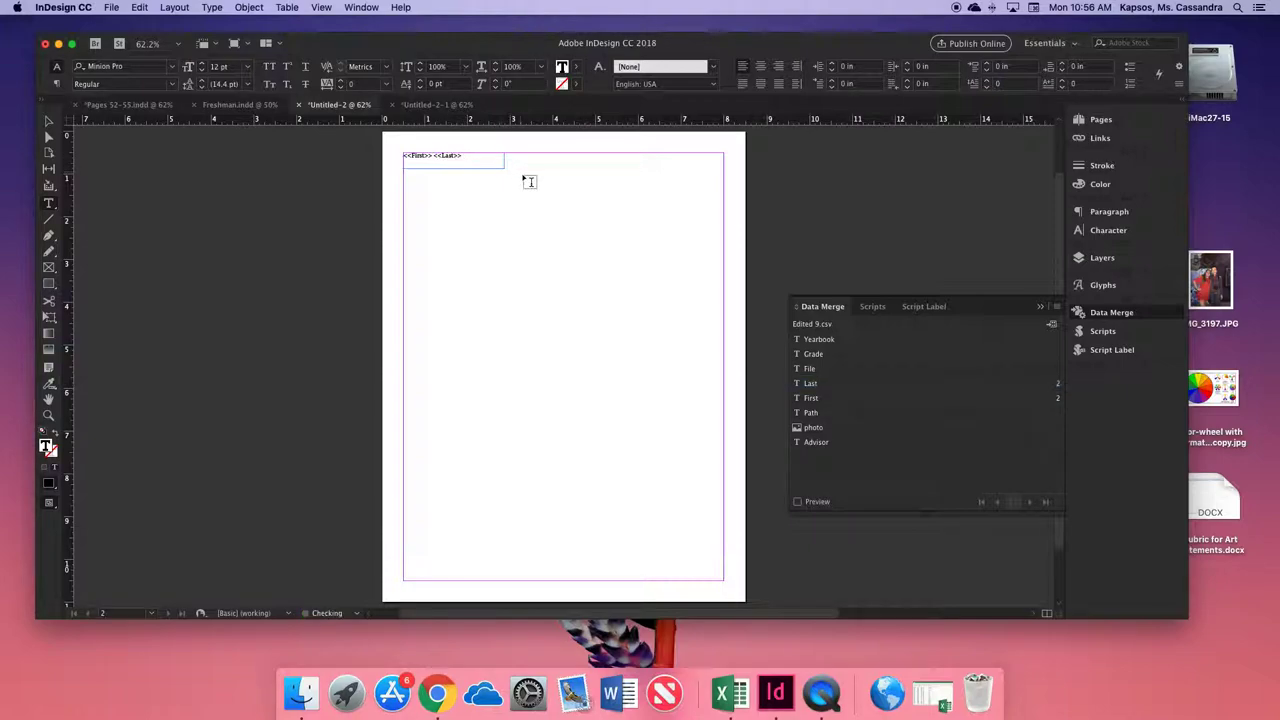
pyautogui.click(797, 501)
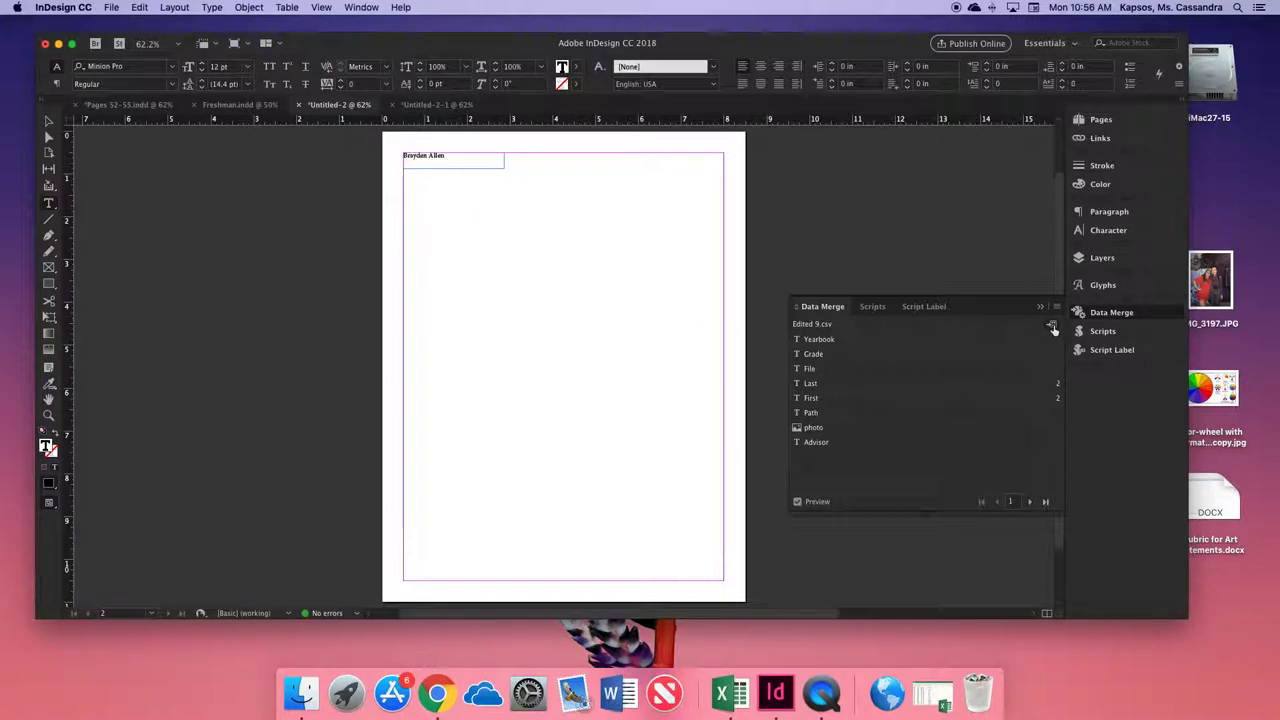
# - Start creating the merged name document, preview the multiple record layout and arrange the records by Columns First
pyautogui.click(1052, 327)
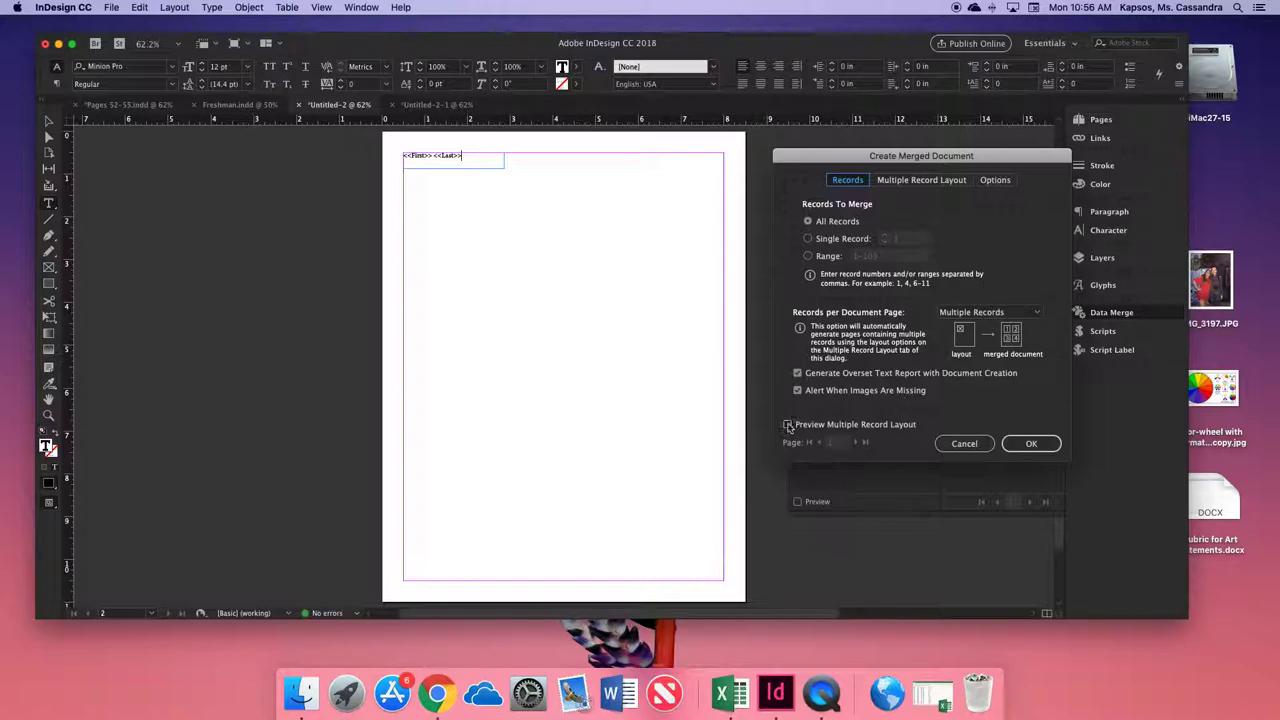
pyautogui.click(787, 426)
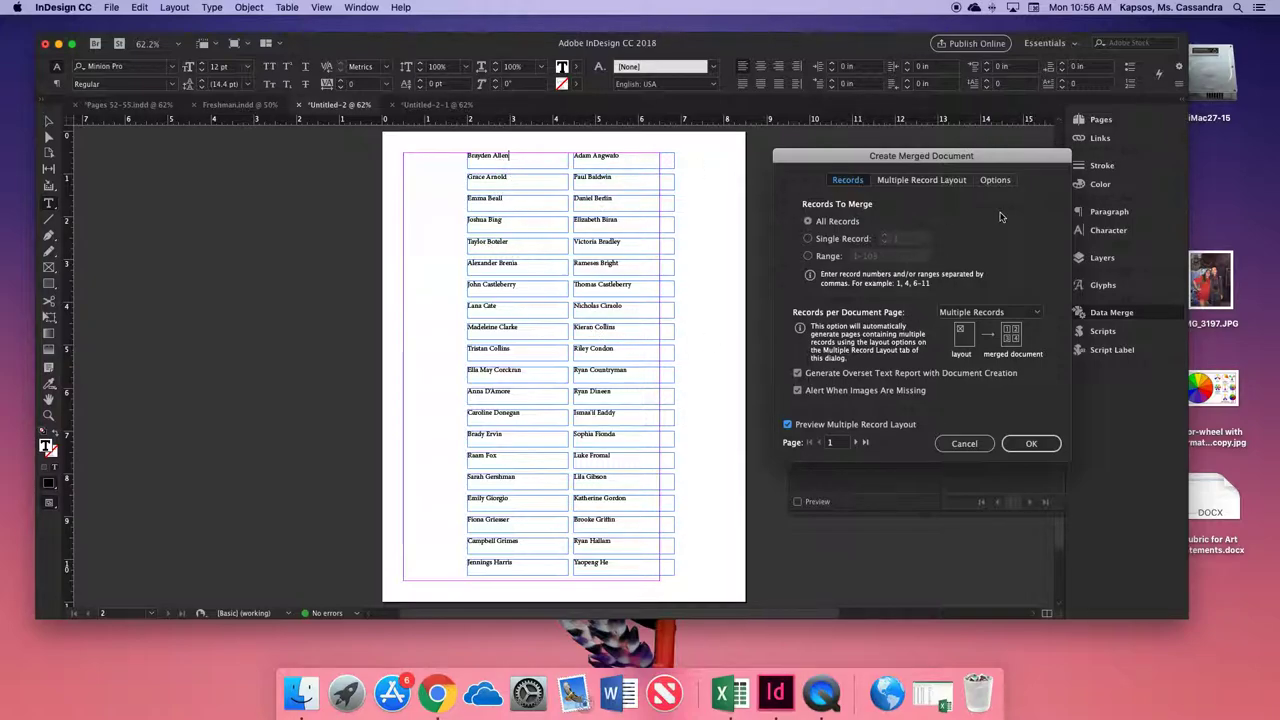
pyautogui.click(925, 180)
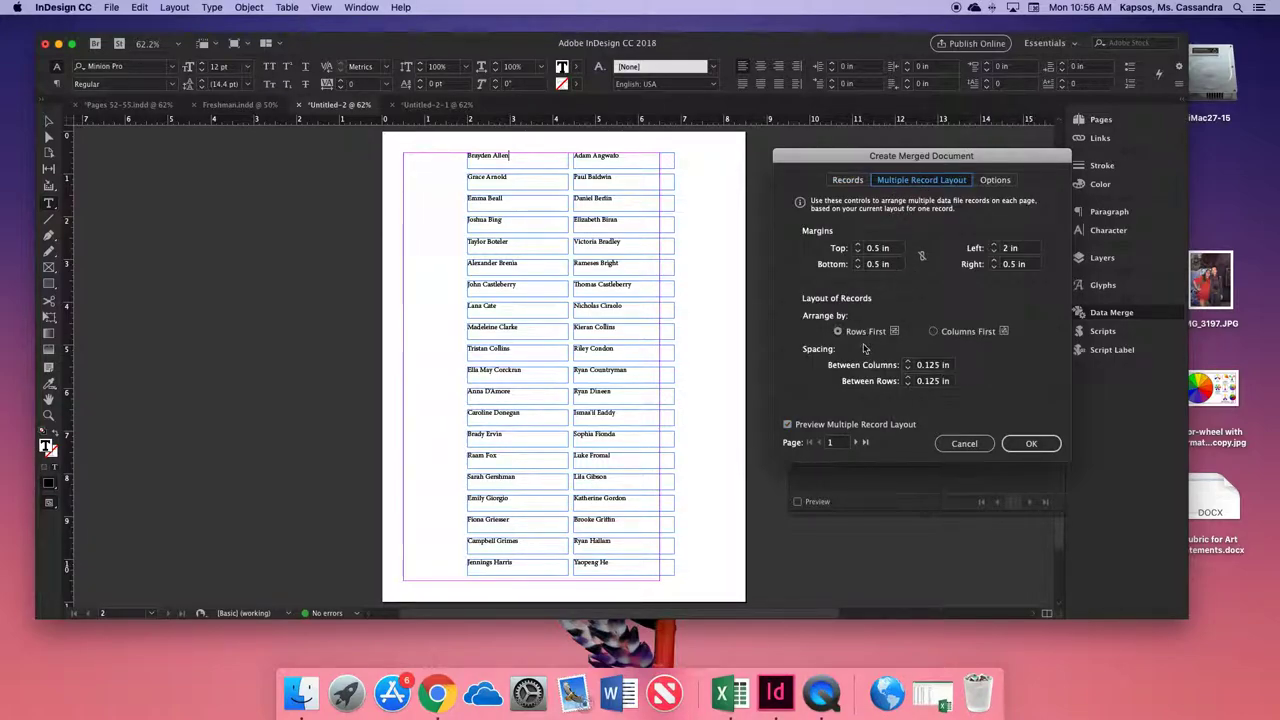
pyautogui.click(934, 333)
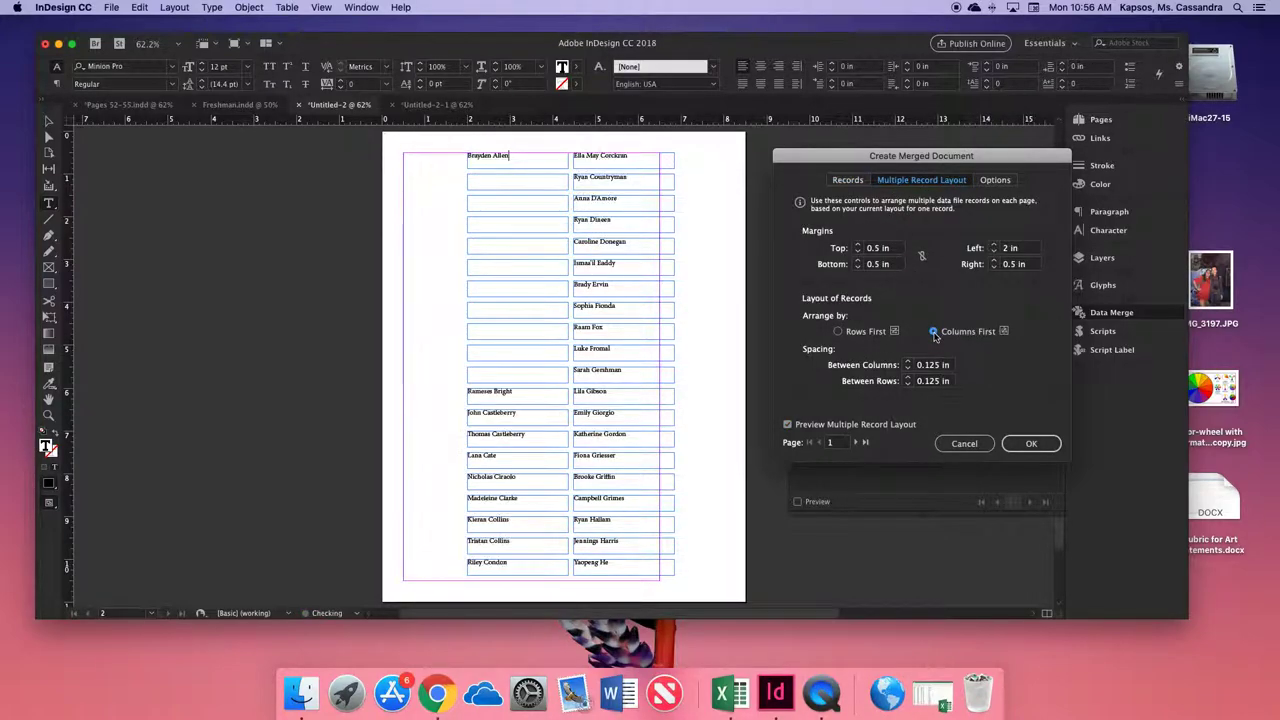
# - Set the name layout's spacing between columns and between rows to 0 in
pyautogui.click(908, 369)
pyautogui.click(908, 369)
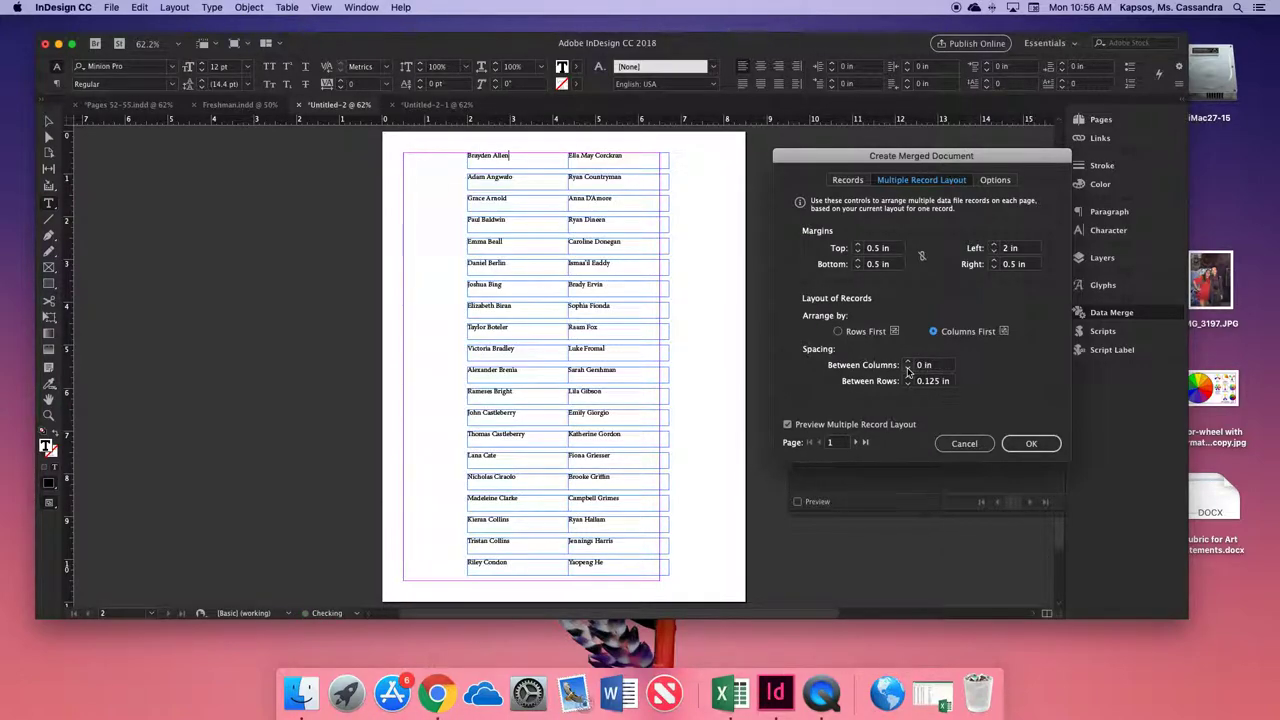
pyautogui.click(908, 385)
pyautogui.click(908, 385)
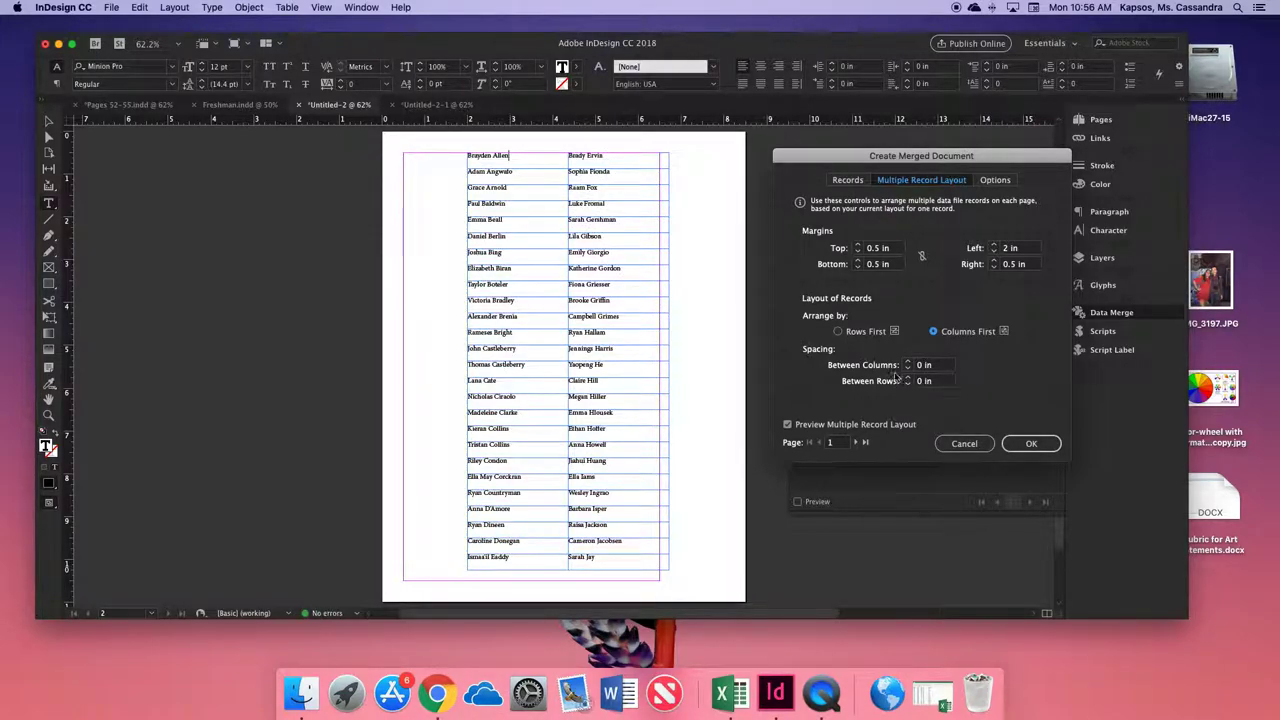
# - Generate the merged name document from the multiple record layout and dismiss the overset text report
pyautogui.click(1031, 446)
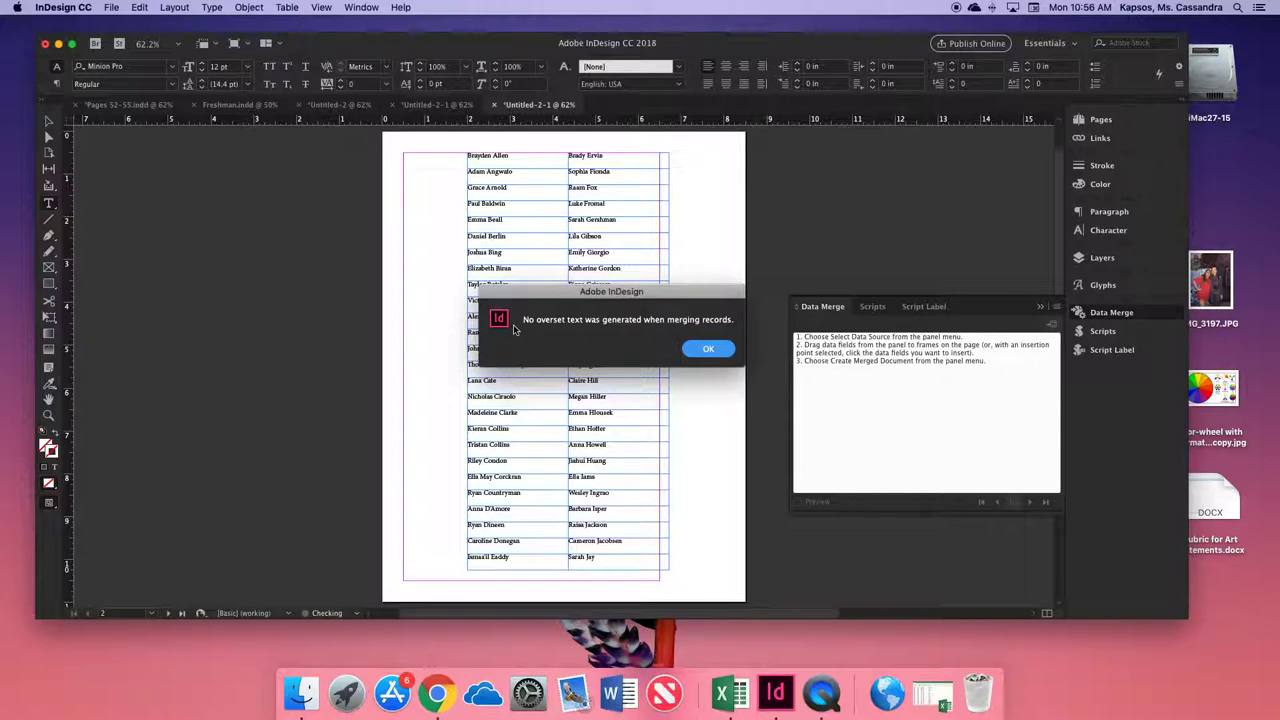
pyautogui.click(708, 349)
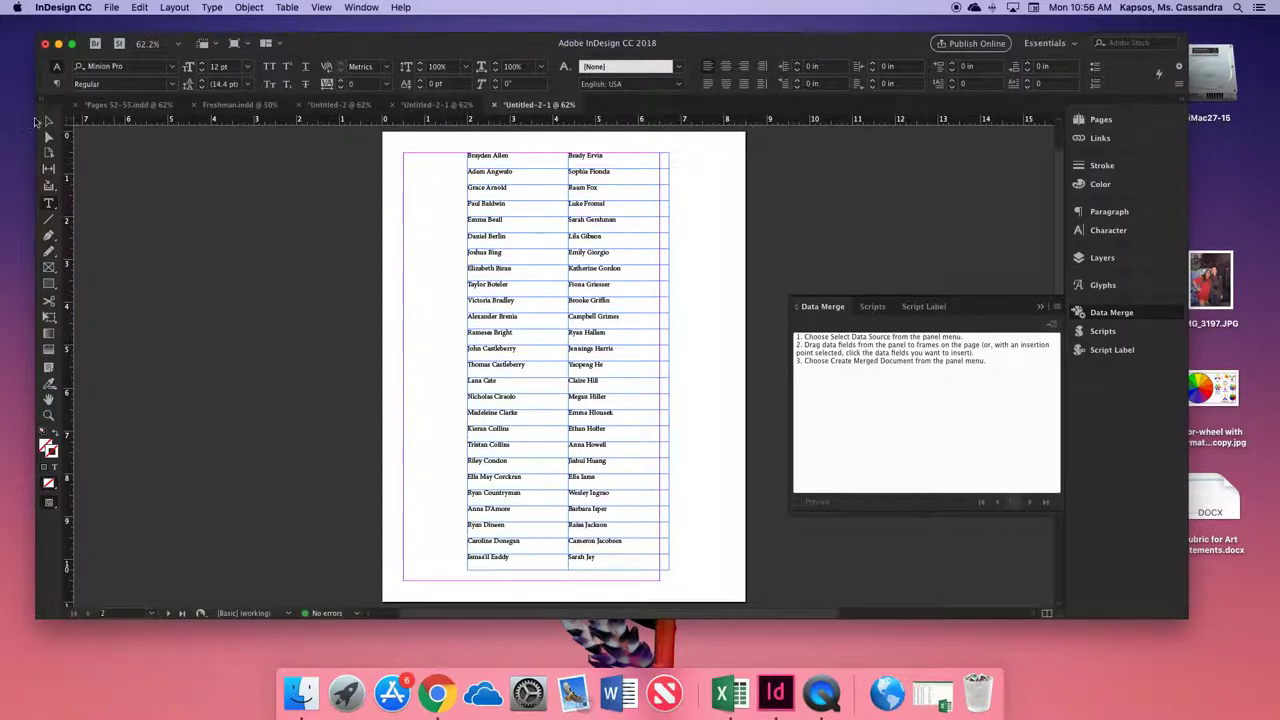
# - Copy the first column of name frames into Pages 52-55 and place it along page 52's outer margin beside the portraits
pyautogui.click(48, 121)
pyautogui.moveTo(459, 150); pyautogui.dragTo(533, 572)
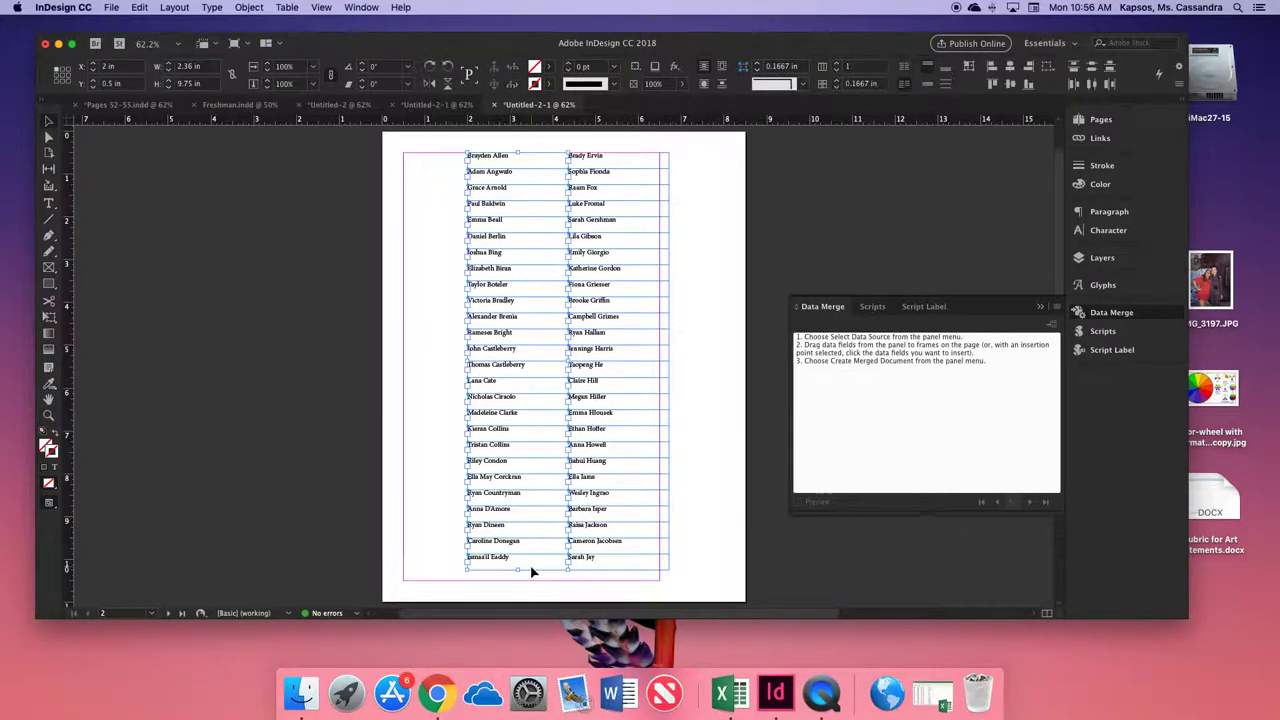
pyautogui.click(128, 106)
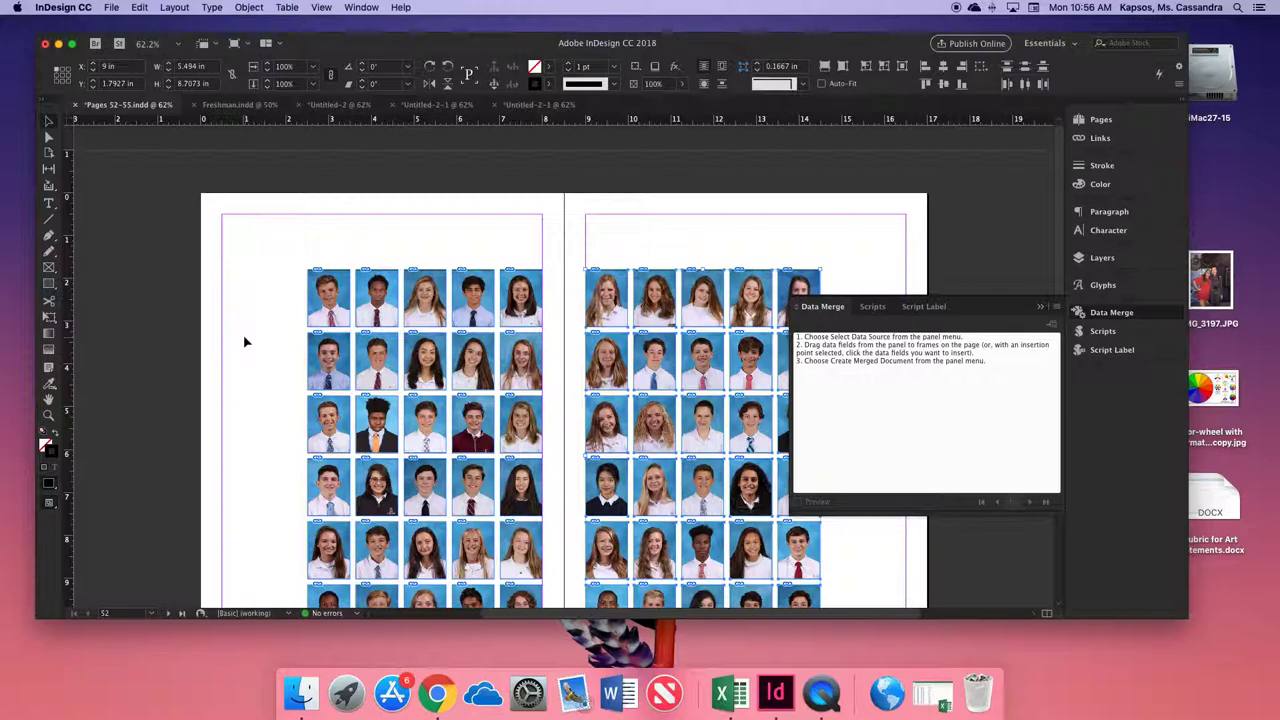
pyautogui.press('super+v')
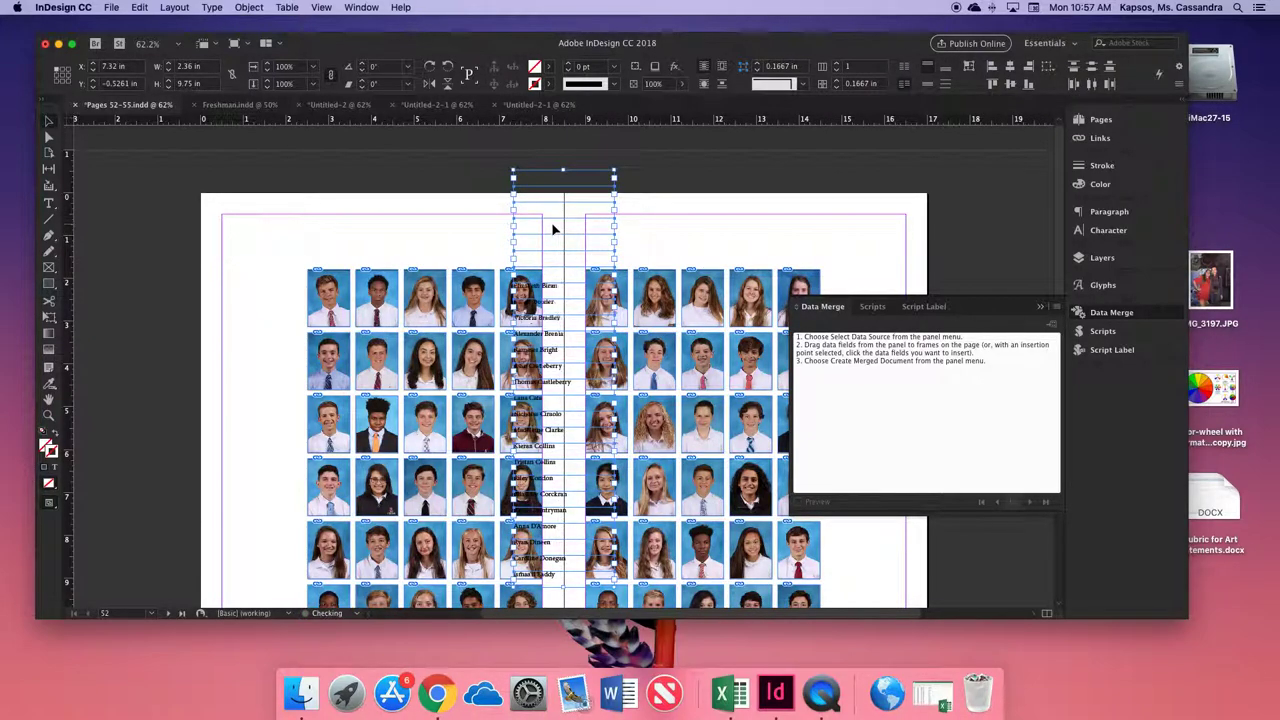
pyautogui.moveTo(545, 213); pyautogui.dragTo(255, 308)
pyautogui.click(360, 254)
pyautogui.scroll(-3, 360, 254)
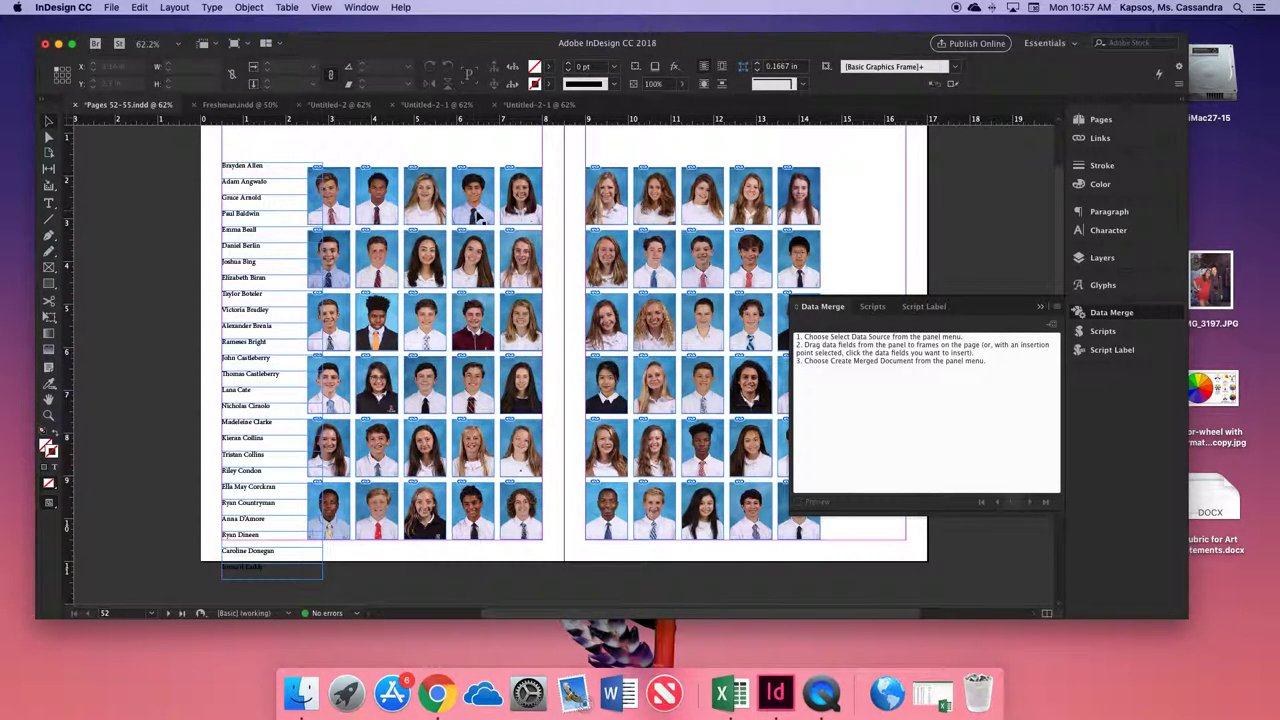
# - Nudge the second name's frame up to sit closely beneath the first name on page 52
pyautogui.moveTo(206, 152); pyautogui.dragTo(215, 186)
pyautogui.click(243, 186)
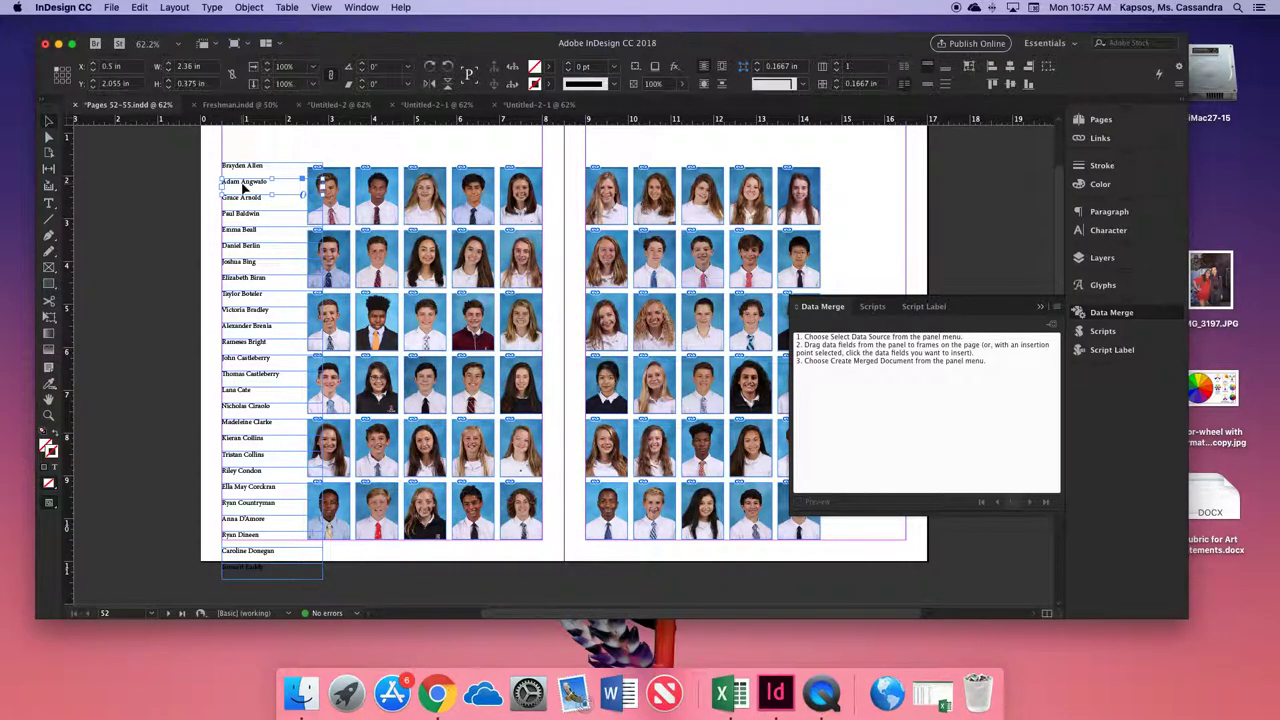
pyautogui.press('Up')
pyautogui.press('Up')
pyautogui.press('Up')
pyautogui.press('Up')
pyautogui.press('Up')
pyautogui.press('Up')
pyautogui.press('Up')
pyautogui.press('Up')
pyautogui.press('Up')
pyautogui.press('Up')
pyautogui.press('Up')
pyautogui.press('Up')
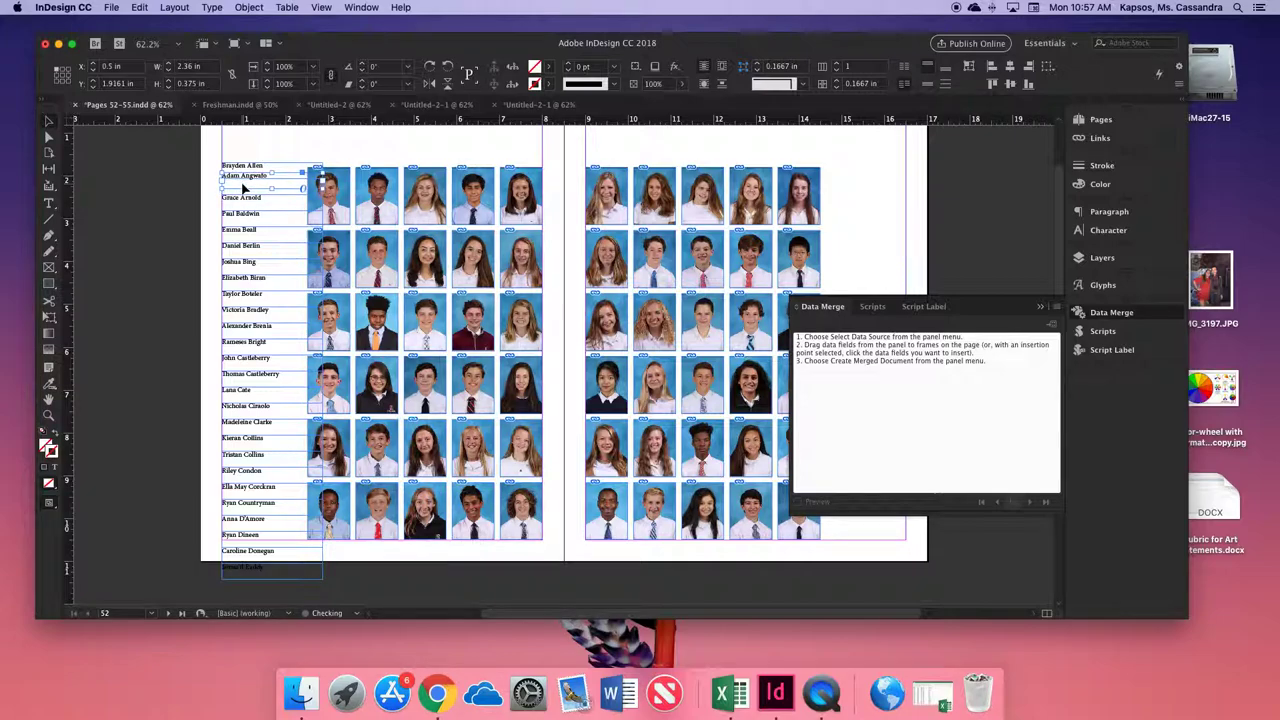
# - Nudge the third name's frame up to sit closely beneath the second name
pyautogui.click(241, 199)
pyautogui.press('Up')
pyautogui.press('Up')
pyautogui.press('Up')
pyautogui.press('Up')
pyautogui.press('Up')
pyautogui.press('Up')
pyautogui.press('Up')
pyautogui.press('Up')
pyautogui.press('Up')
pyautogui.press('Up')
pyautogui.press('Up')
pyautogui.press('Up')
pyautogui.press('Up')
pyautogui.press('Up')
pyautogui.press('Up')
pyautogui.press('Up')
pyautogui.press('Up')
pyautogui.press('Up')
pyautogui.press('Up')
pyautogui.press('Up')
pyautogui.press('Up')
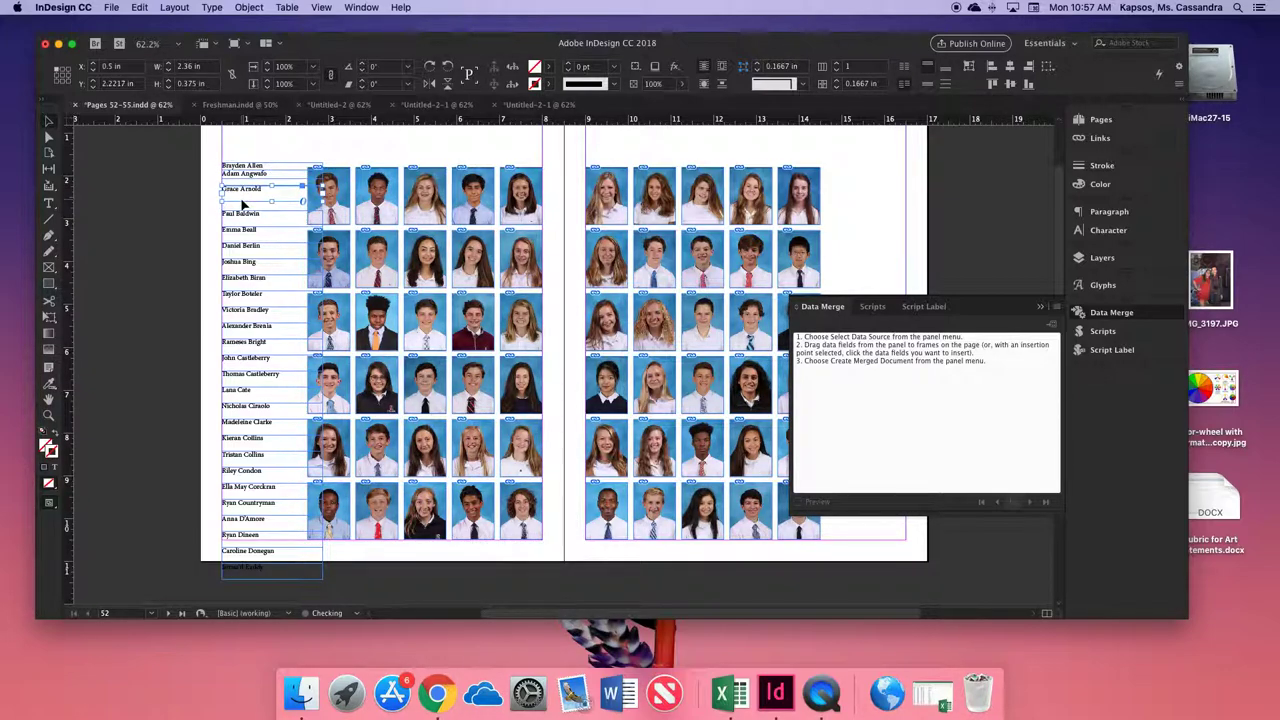
pyautogui.press('Up')
pyautogui.press('Up')
pyautogui.press('Up')
pyautogui.press('Up')
pyautogui.press('Up')
pyautogui.press('Up')
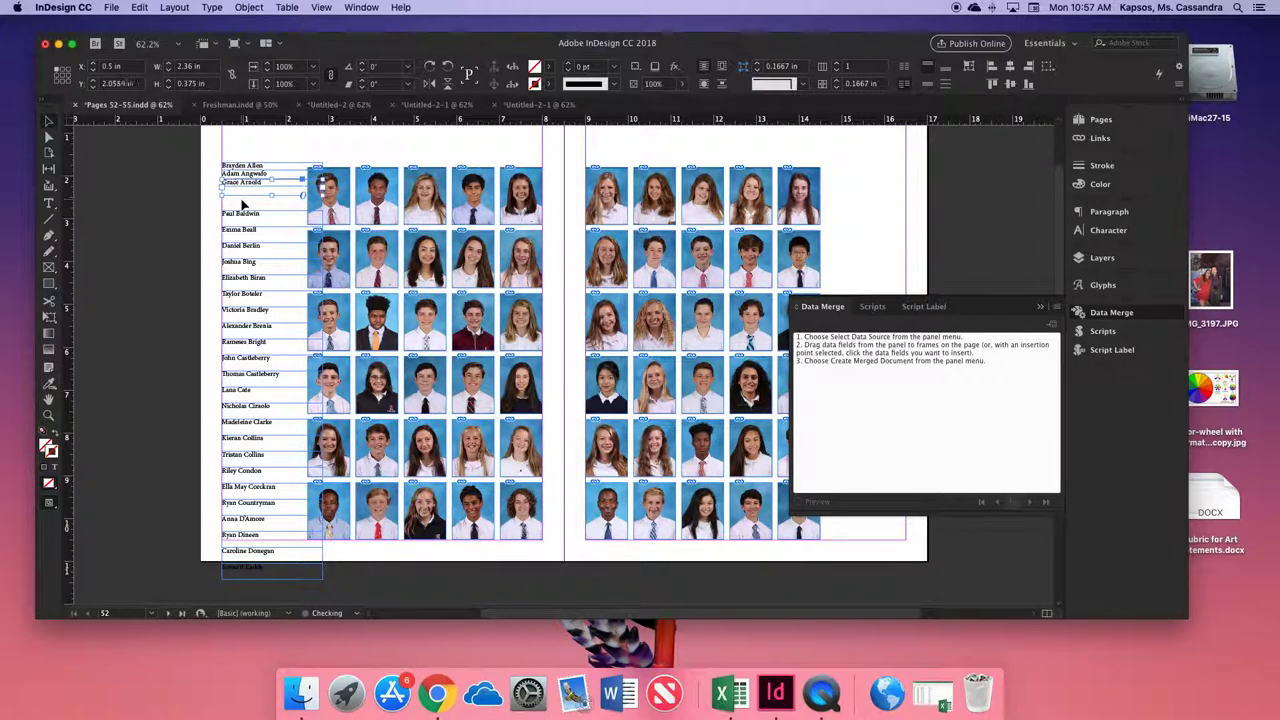
# - Move the fourth and fifth names up beneath the third, and shift the five-name group down beside the first portrait row
pyautogui.moveTo(242, 219); pyautogui.dragTo(242, 200)
pyautogui.moveTo(209, 151); pyautogui.dragTo(248, 215)
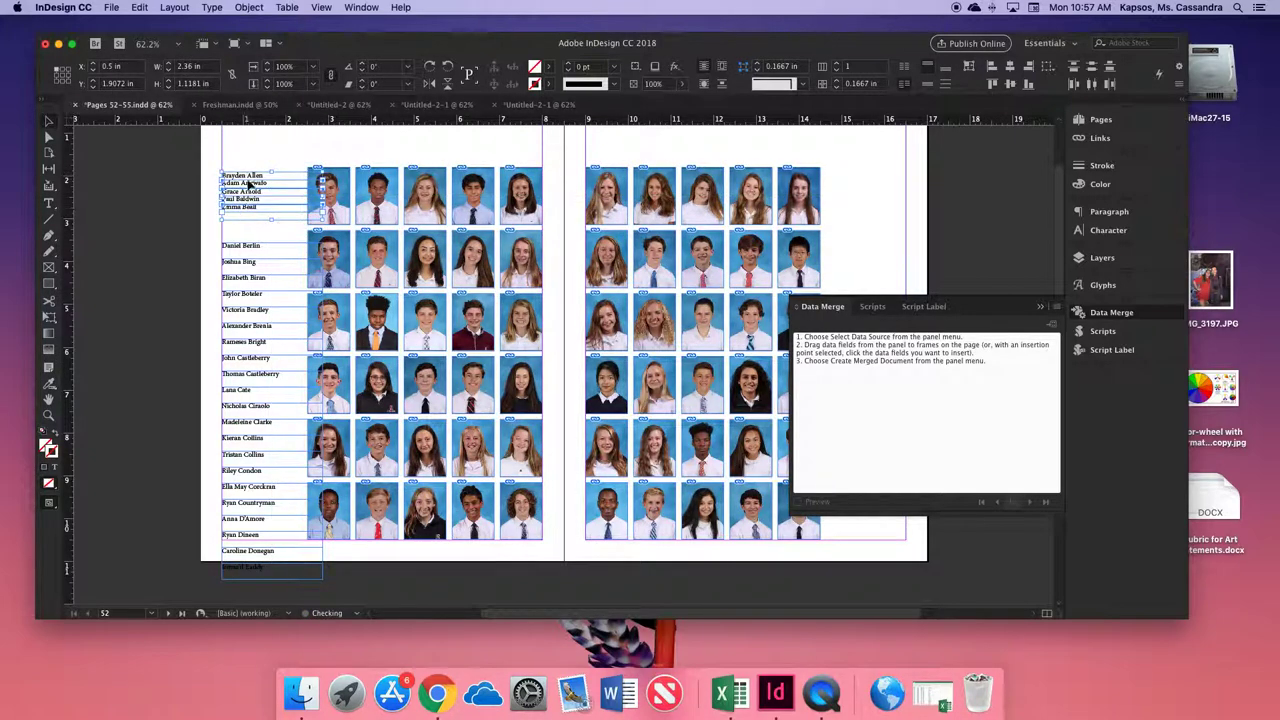
pyautogui.click(250, 235)
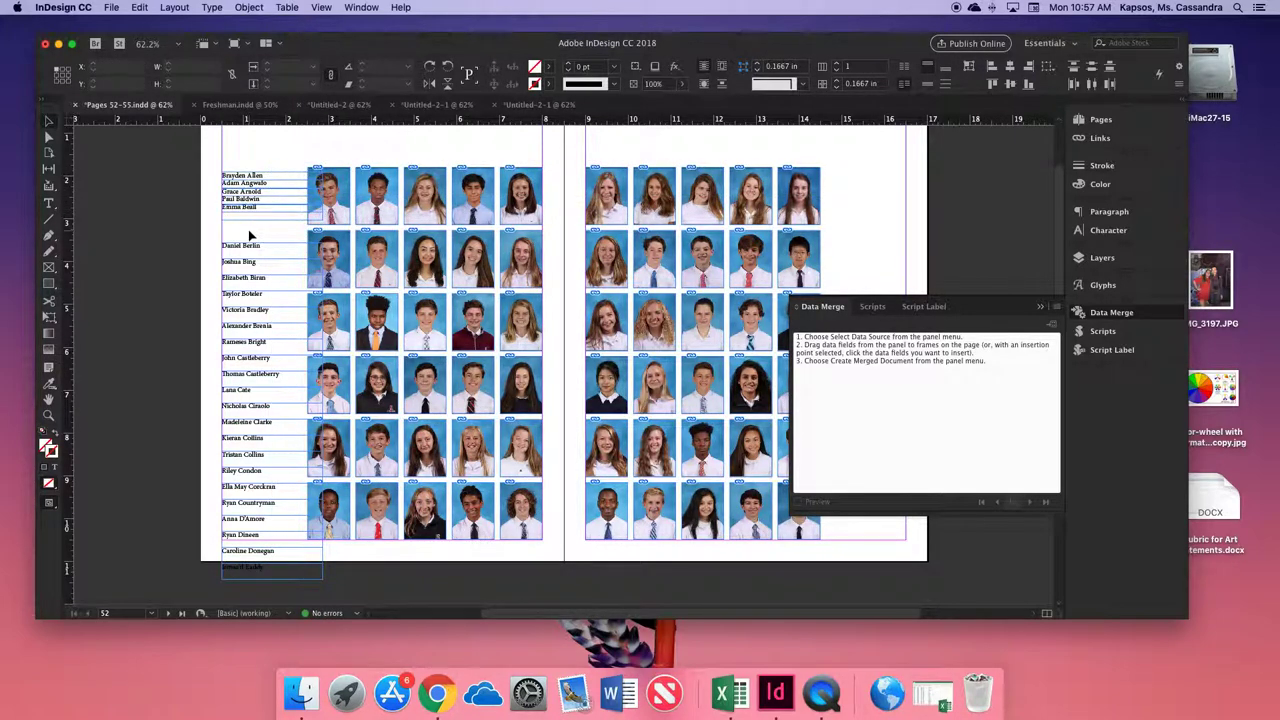
pyautogui.click(111, 8)
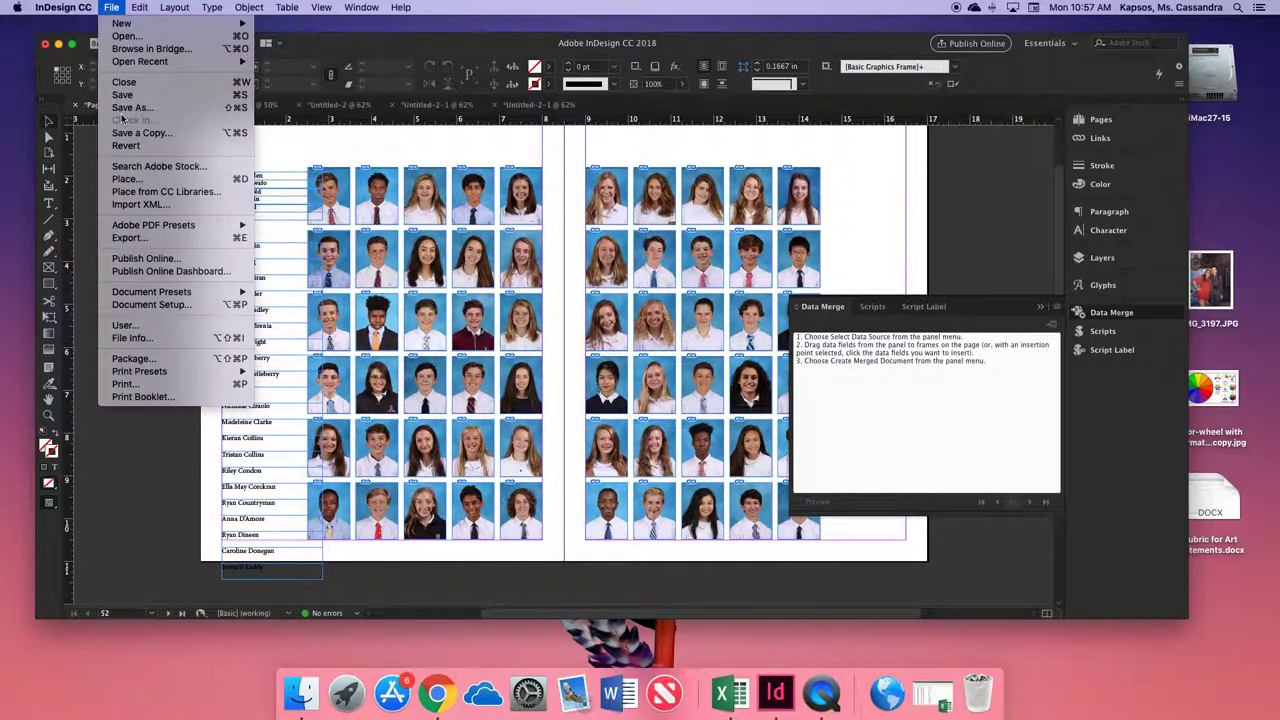
pyautogui.click(81, 193)
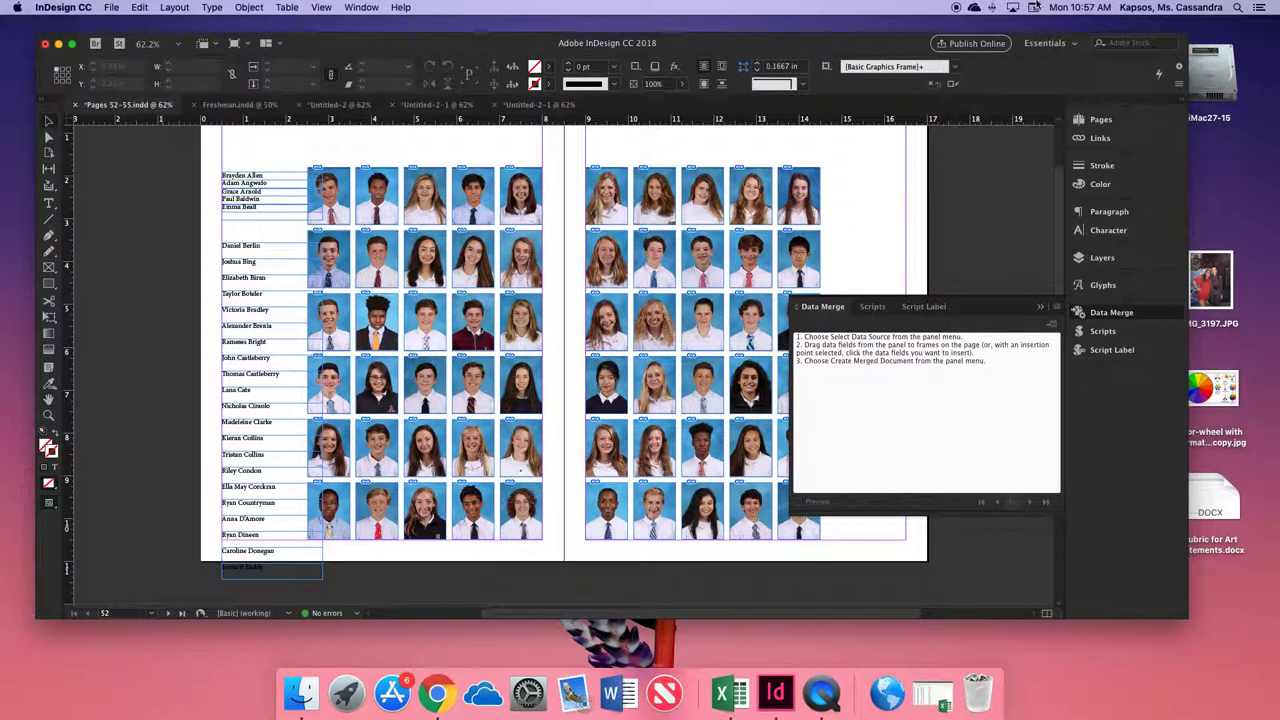